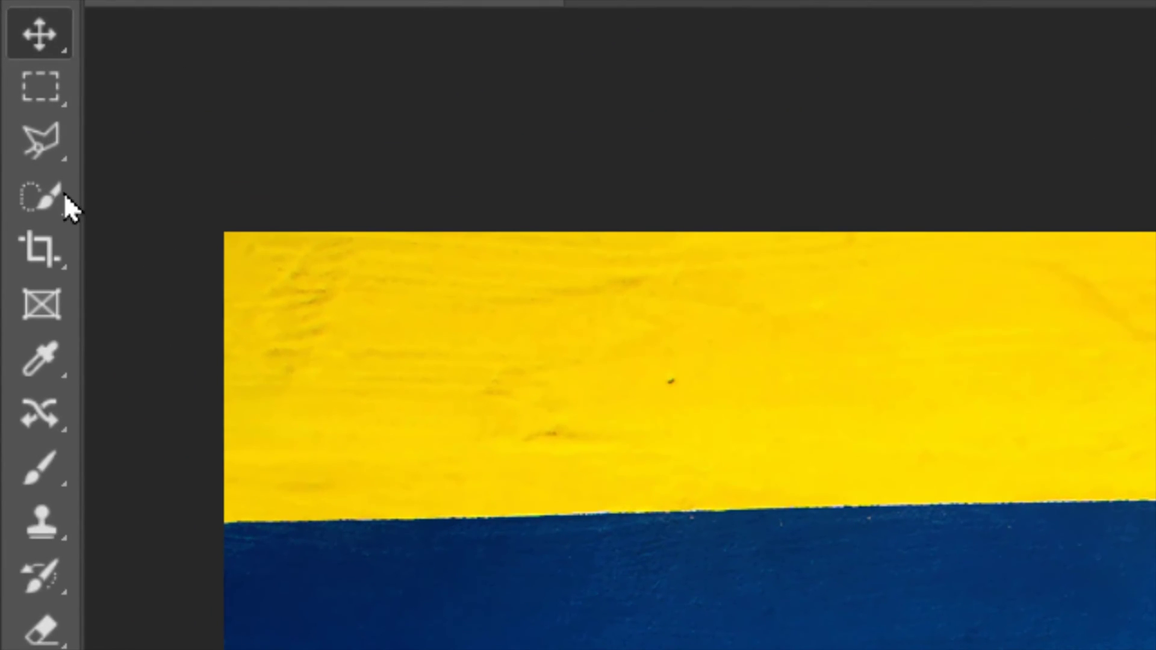
Select the large yellow area above the blue shape on the IMAGE layer with the Magic Wand tool
right_click(54, 190)
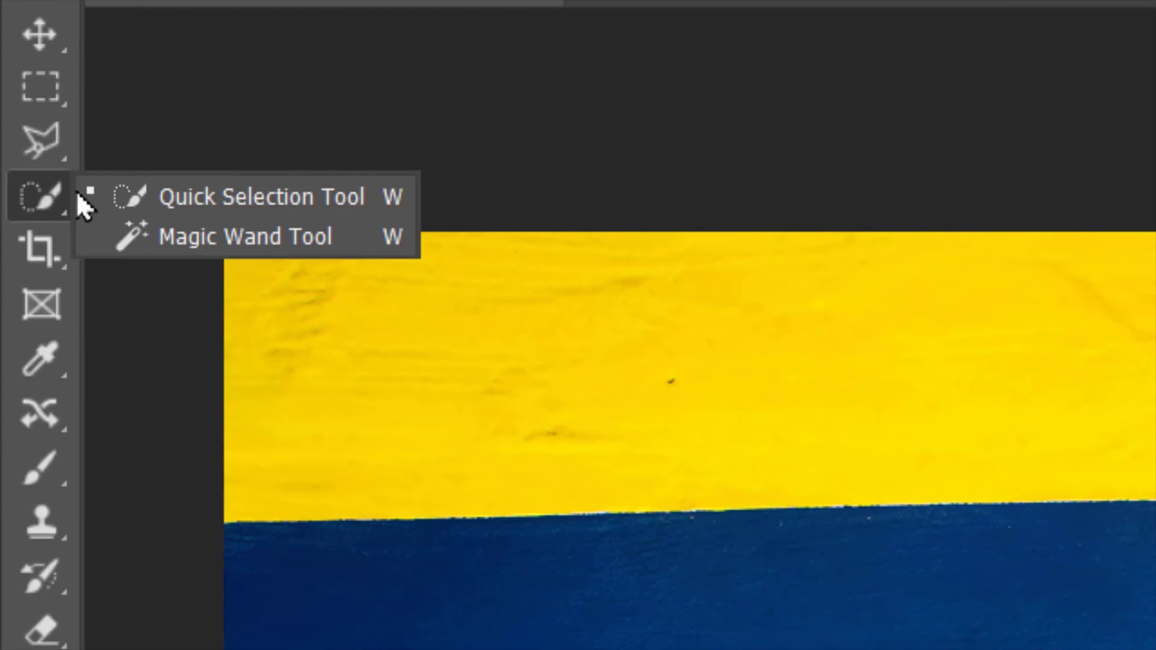
left_click(217, 244)
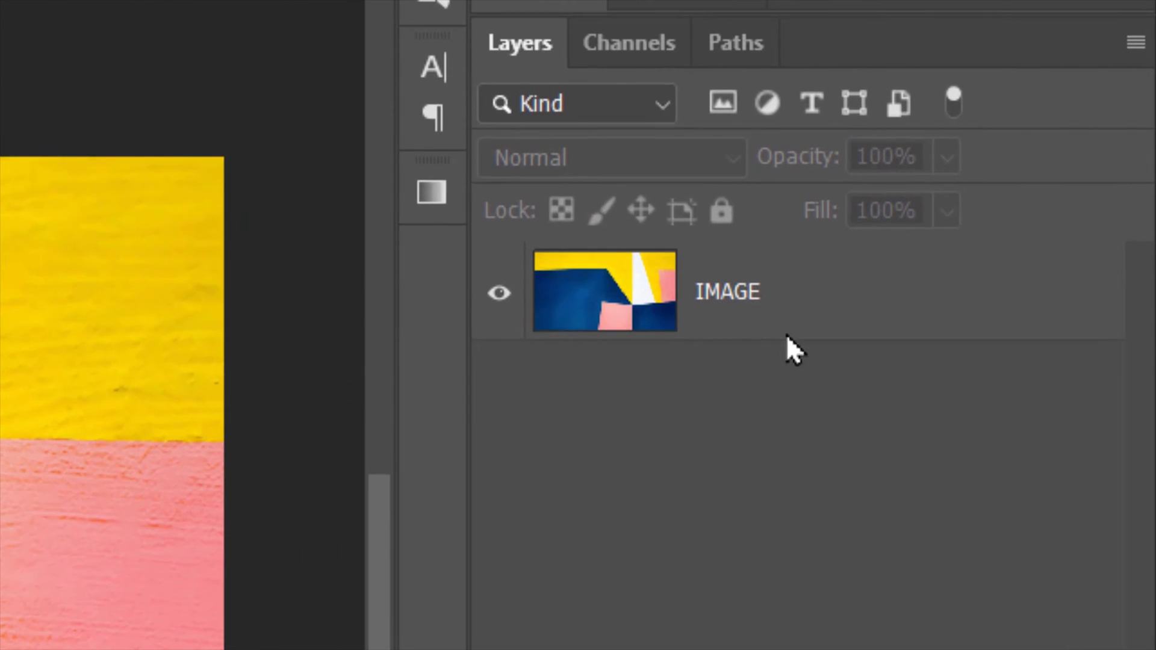
left_click(836, 323)
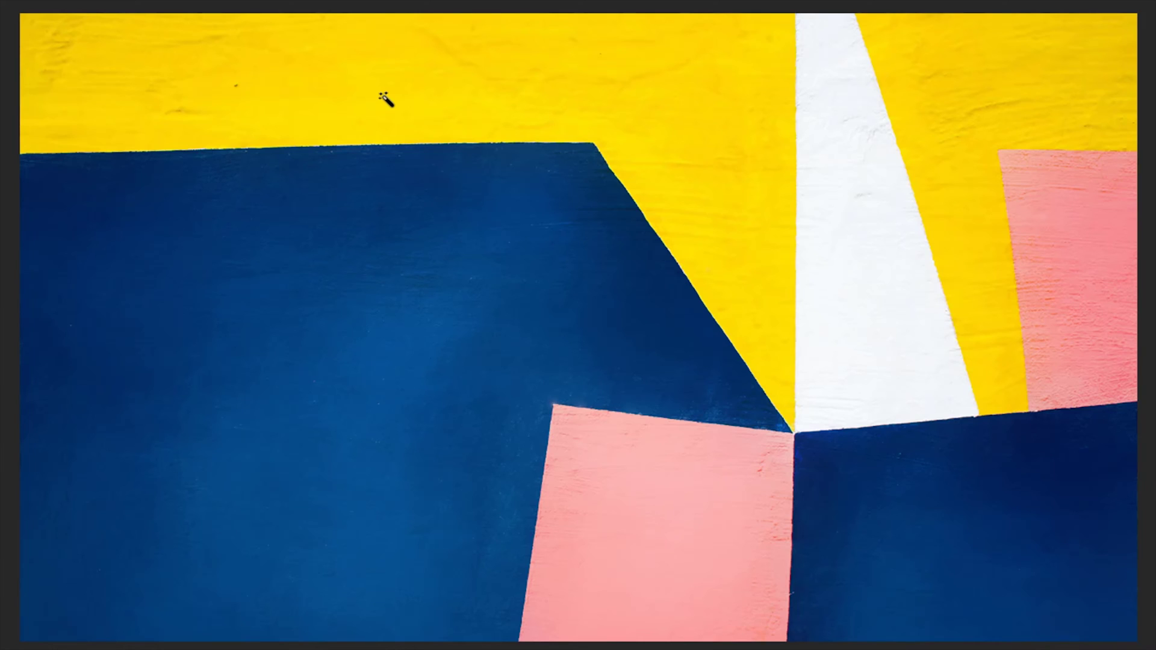
left_click(384, 97)
left_click(421, 85)
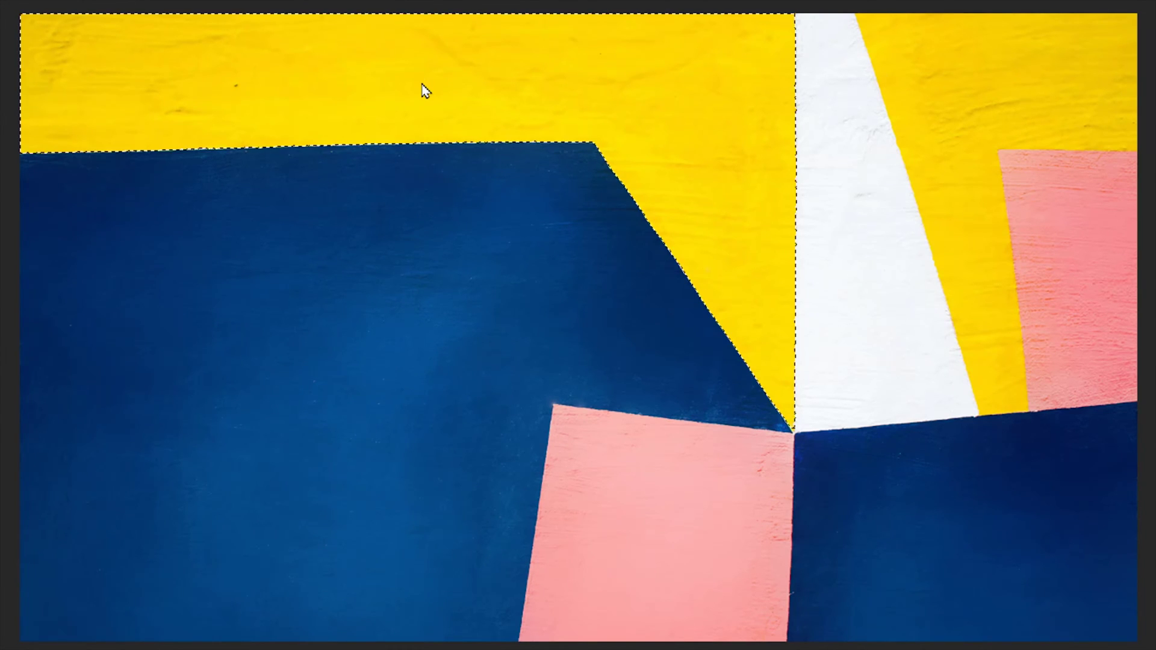
Nudge the yellow area's selection outline downward in single-pixel increments, finishing with a larger increment
key("Down")
key("Down")
key("Down")
key("Down")
key("Down")
key("Down")
key("Down")
key("Down")
key("Down")
key("Down")
key("Down")
key("Down")
key("Down")
key("Down")
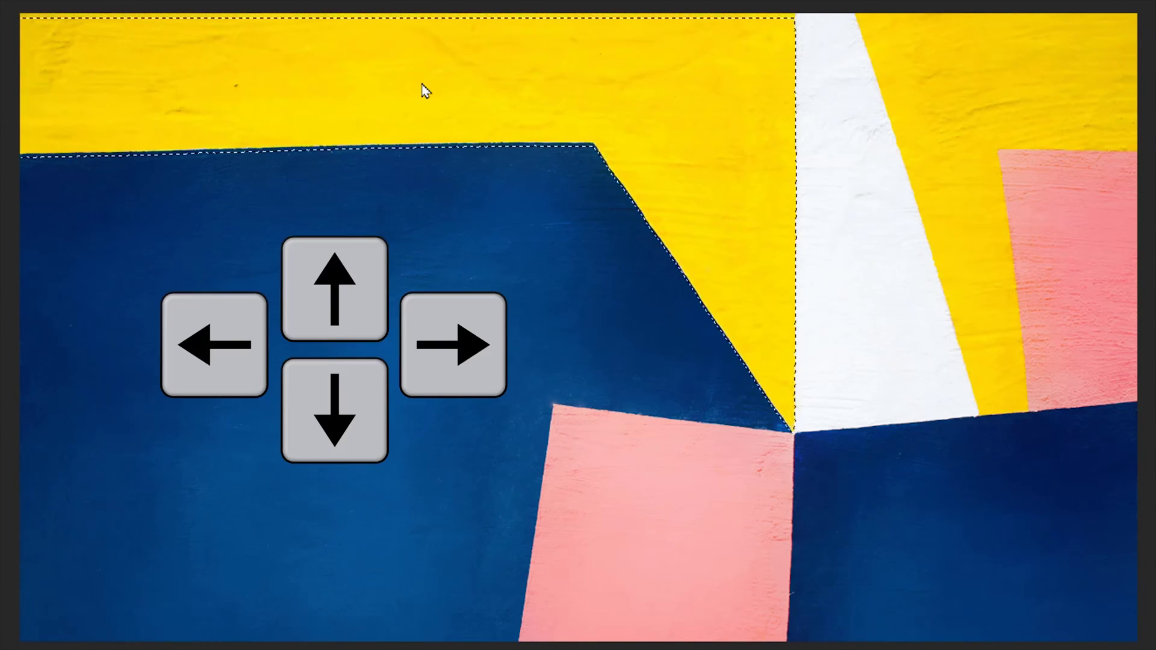
key("Down")
key("Down")
key("Down")
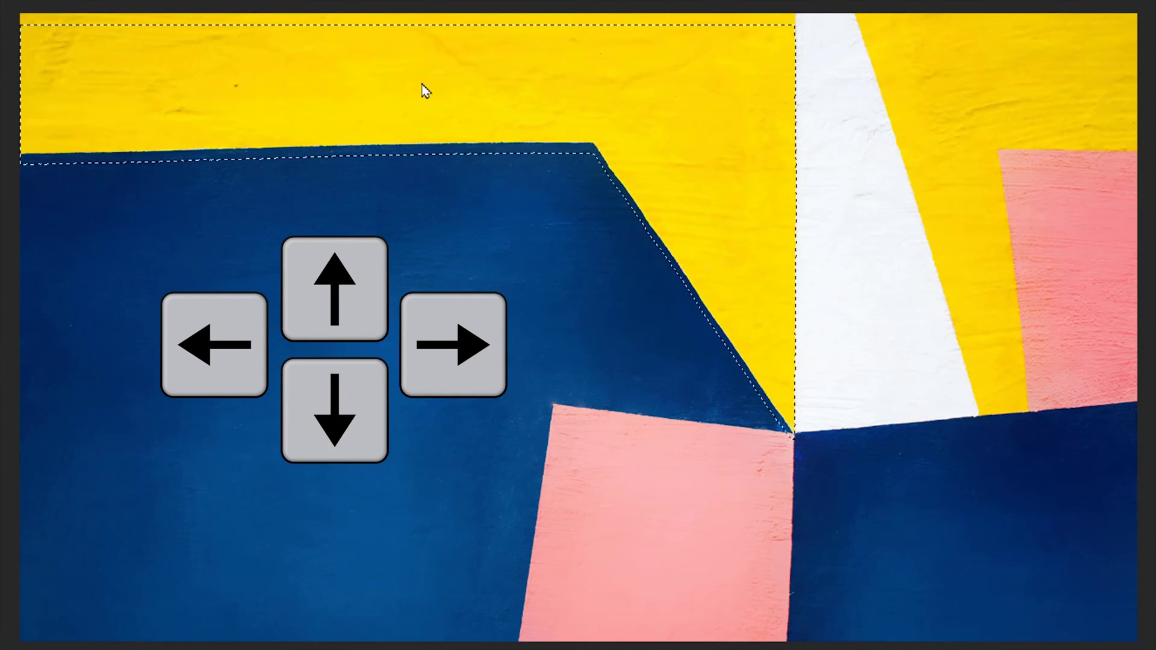
key("shift+Down")
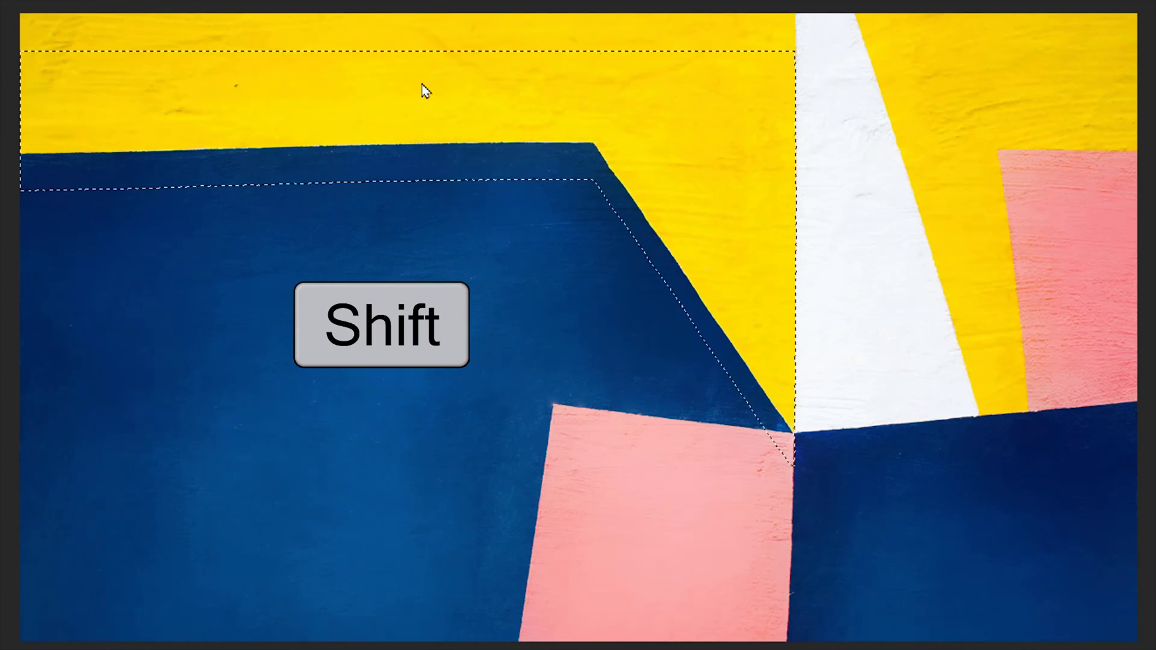
Nudge the selection outline back up and shift it right and left in large increments
key("shift+Up")
key("shift+Right")
key("shift+Right")
key("shift+Right")
key("shift+Right")
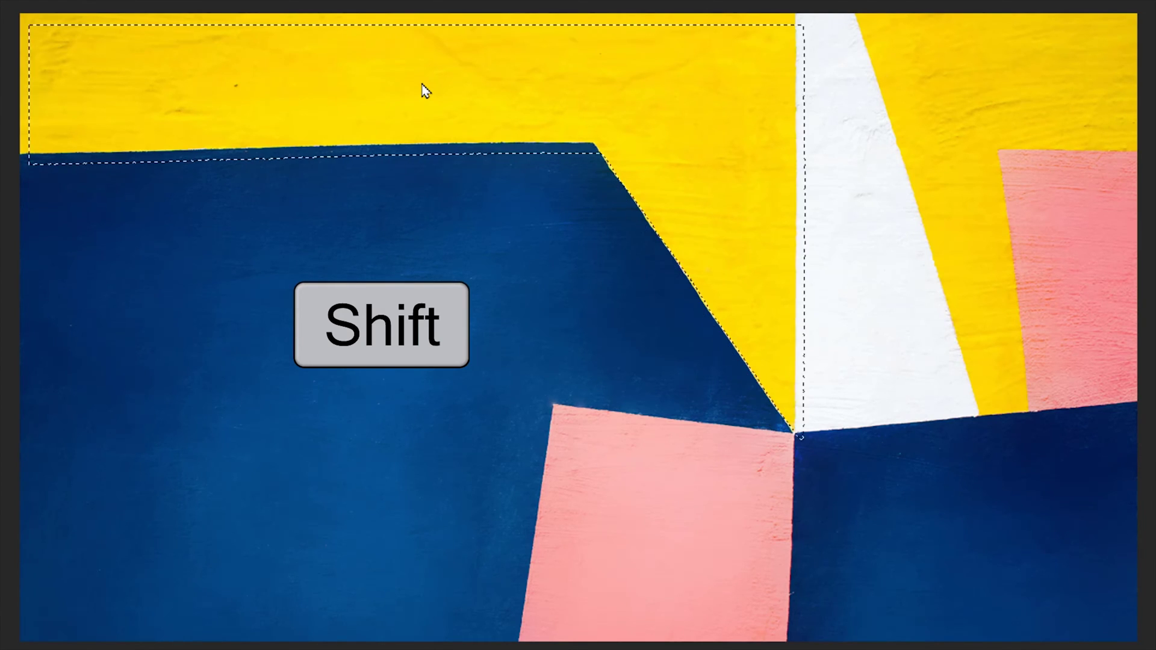
key("shift+Left")
key("shift+Left")
key("shift+Left")
key("shift+Left")
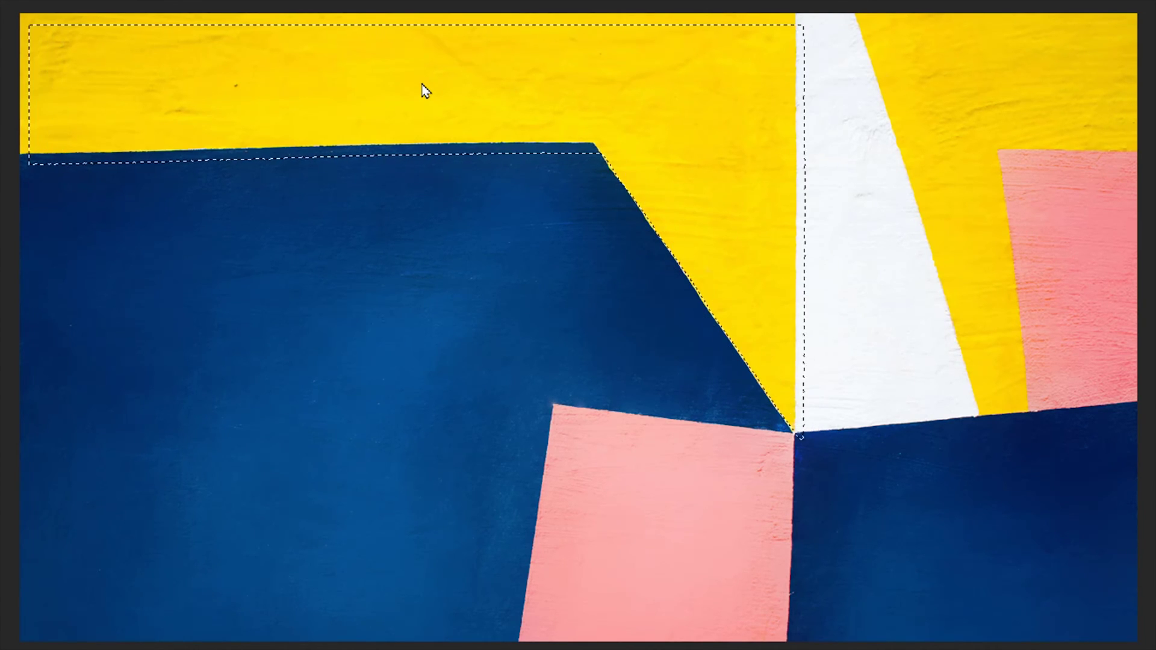
Shift the selection outline right across the white shape in large increments and reposition it freehand
key("shift+Right")
key("shift+Right")
key("shift+Right")
key("shift+Right")
key("shift+Right")
key("shift+Right")
key("shift+Right")
key("shift+Right")
key("shift+Right")
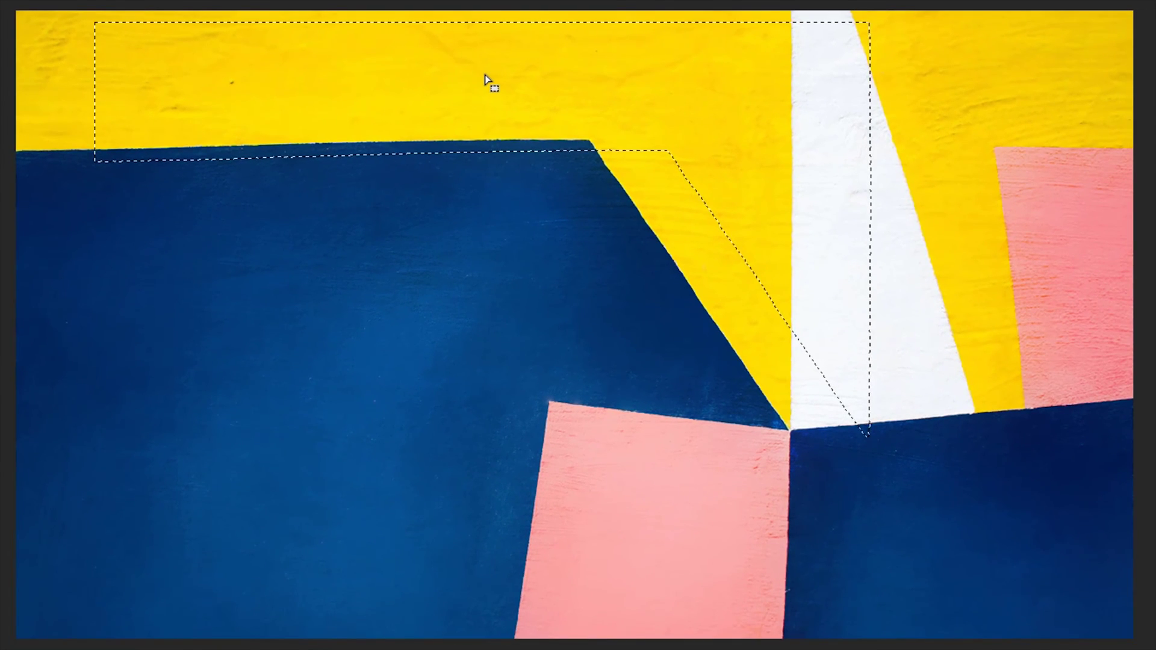
left_click_drag(486, 81, 508, 91)
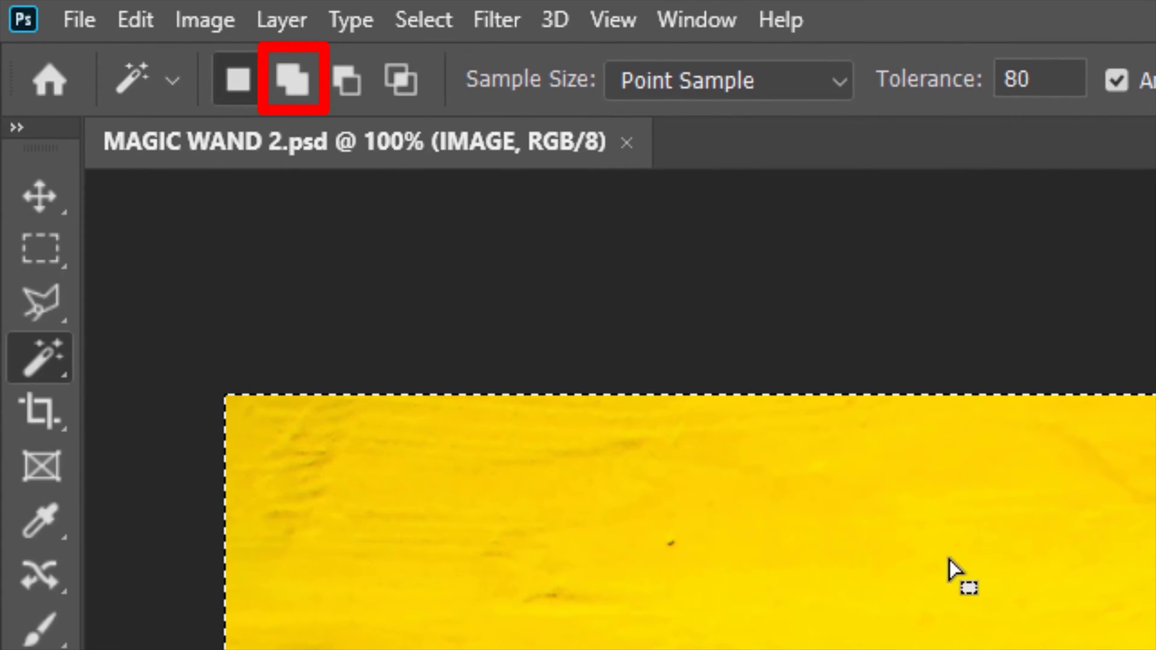
Add the large blue area to the selection with the Magic Wand, and subtract the yellow area from it
left_click(294, 74)
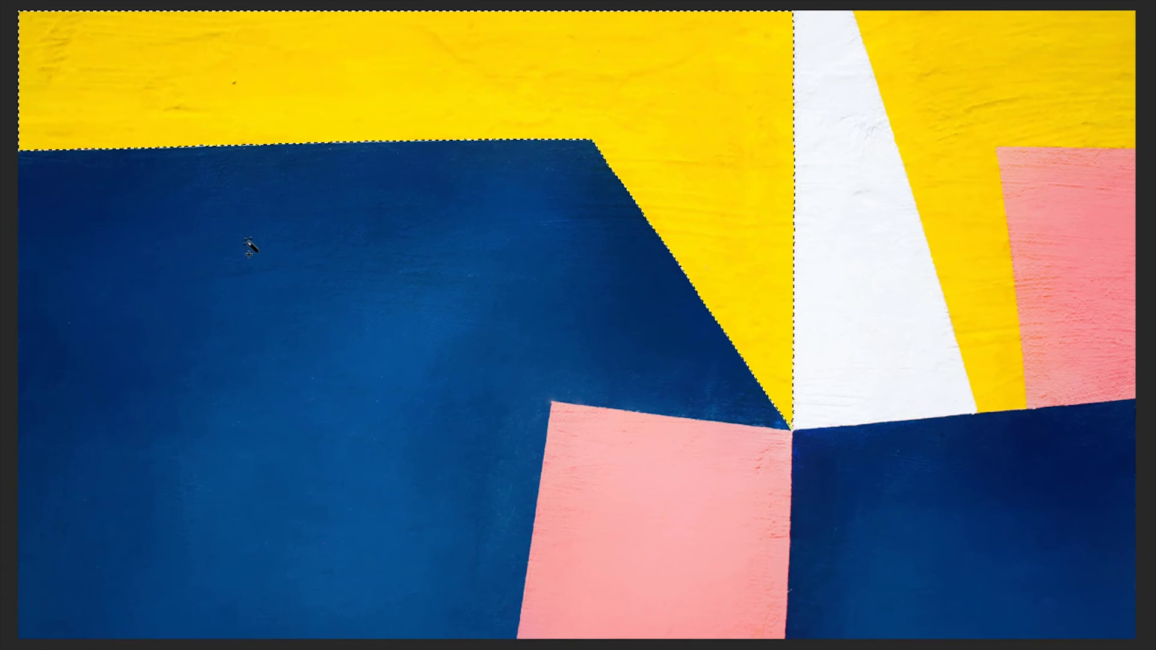
left_click(279, 332, "shift")
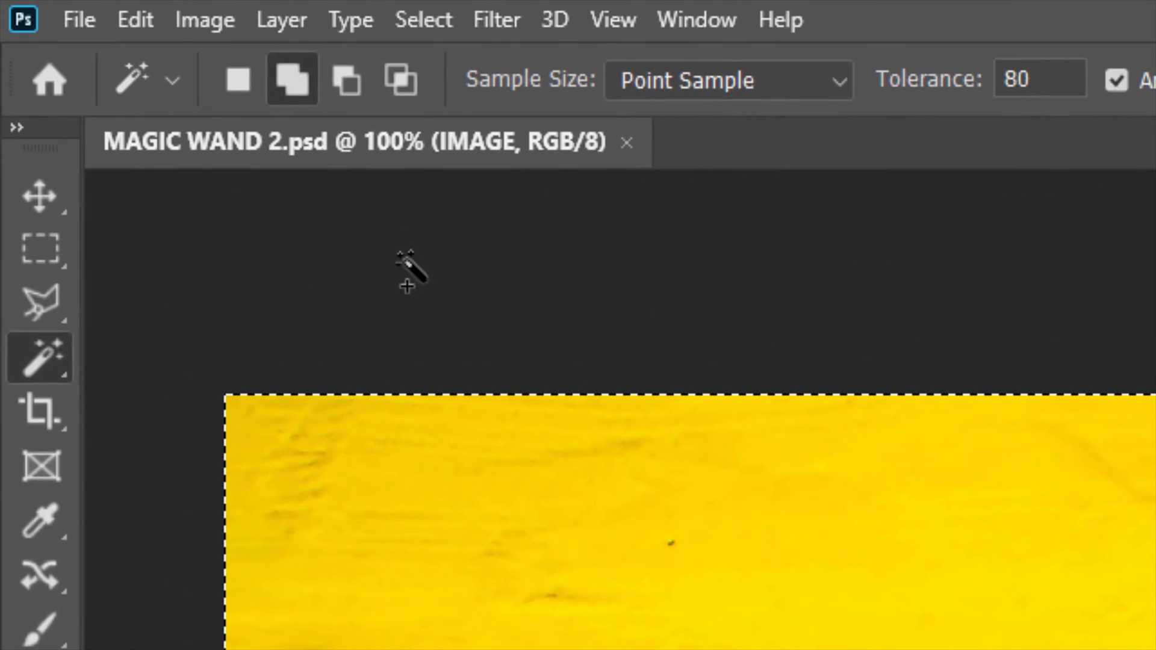
left_click(357, 101)
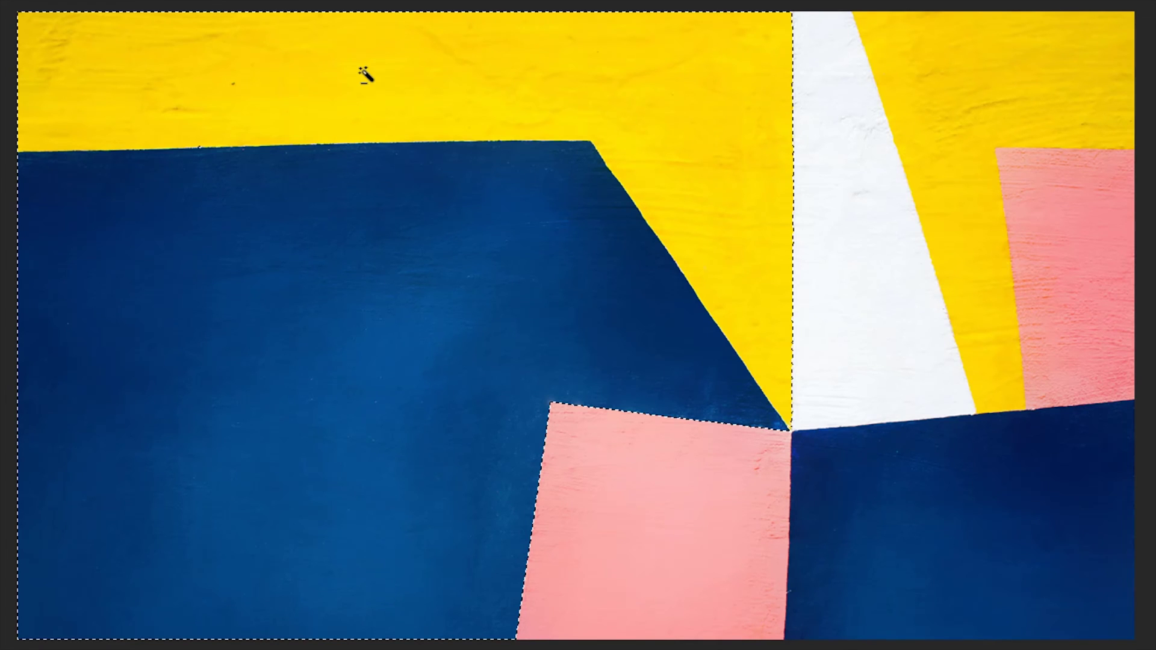
left_click(362, 70)
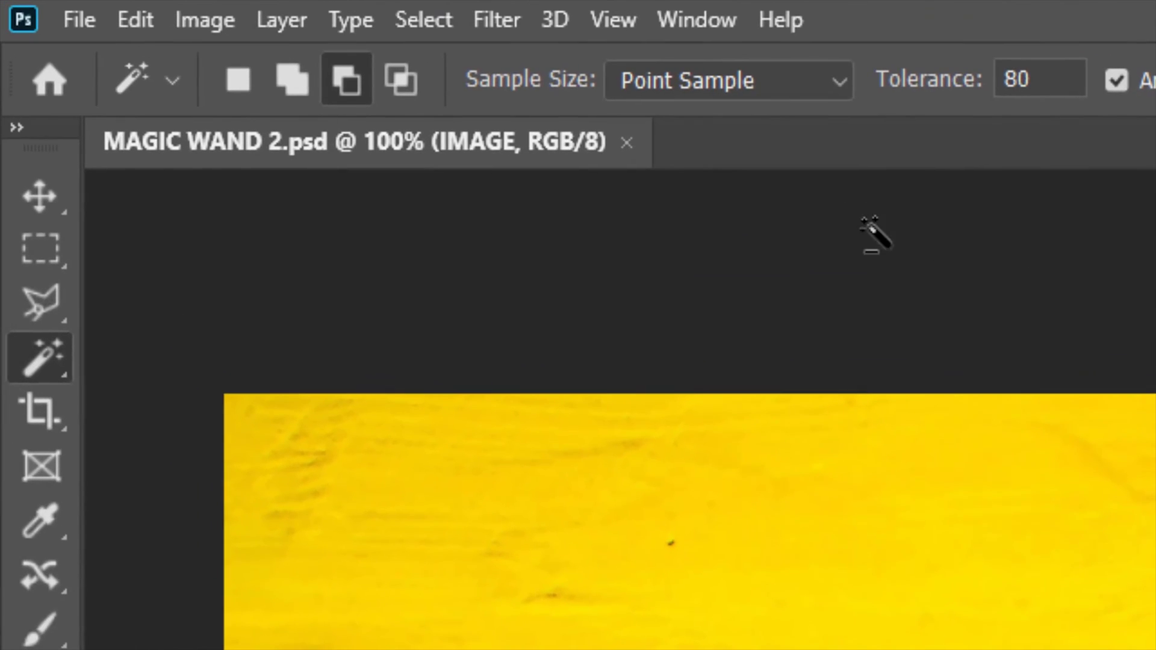
Deselect the remaining blue selection
left_click(434, 21)
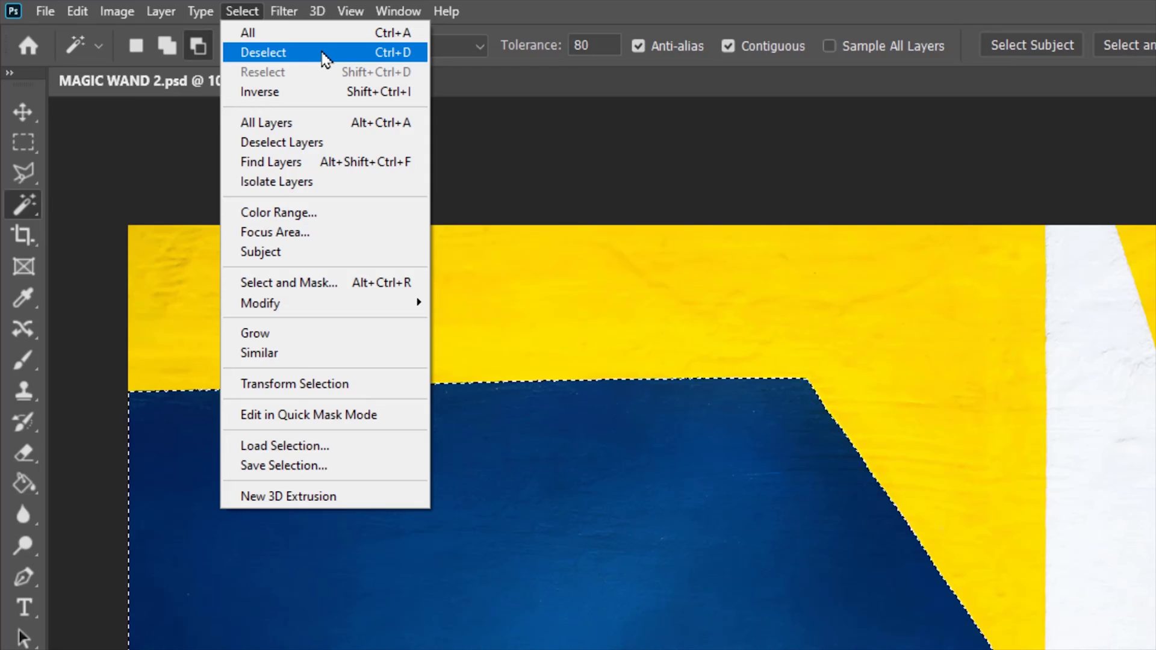
left_click(326, 59)
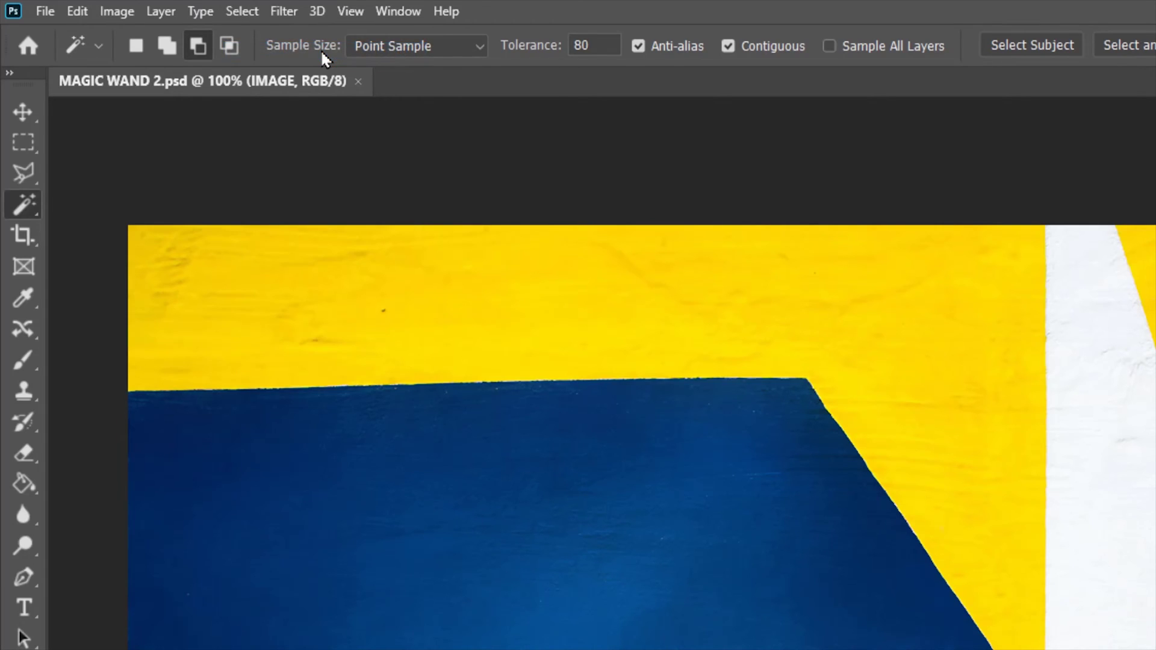
left_click(324, 269)
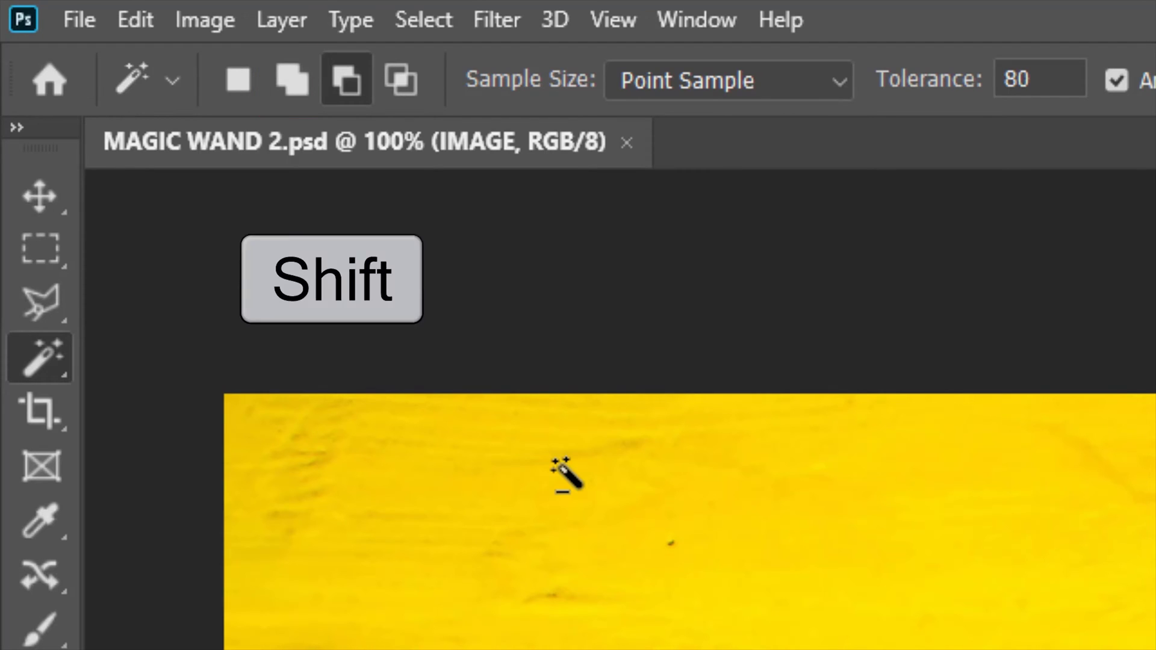
Select the yellow area with the Magic Wand temporarily in Add to selection mode, and temporarily switch to Subtract from selection
key("shift")
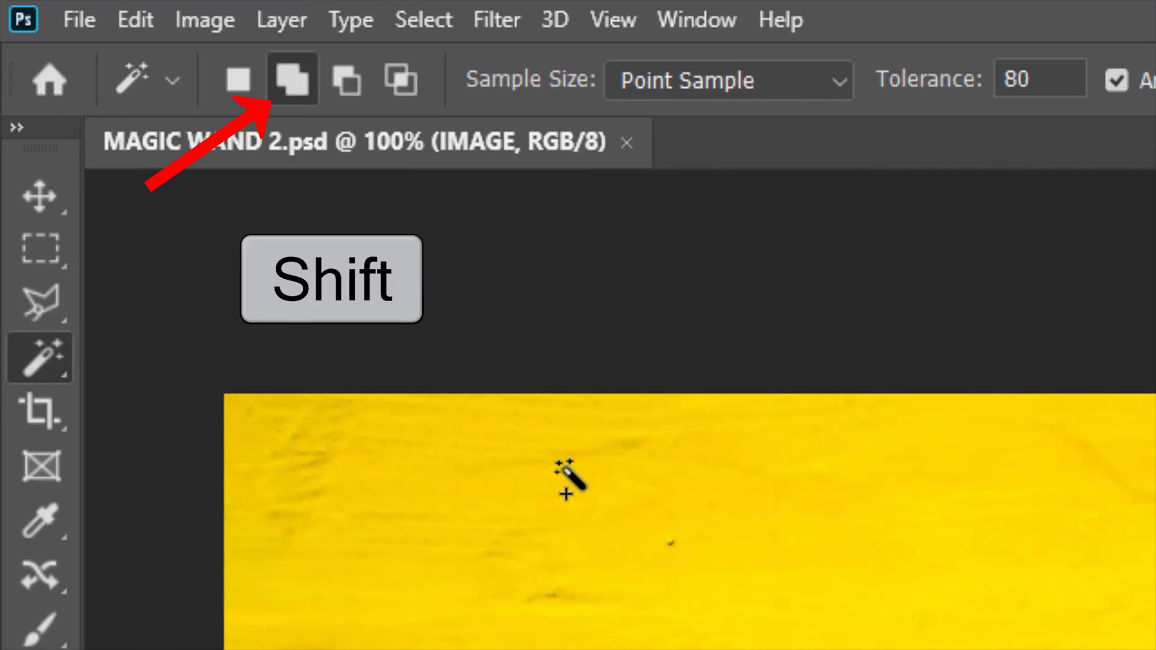
left_click(832, 519, "shift")
key("alt")
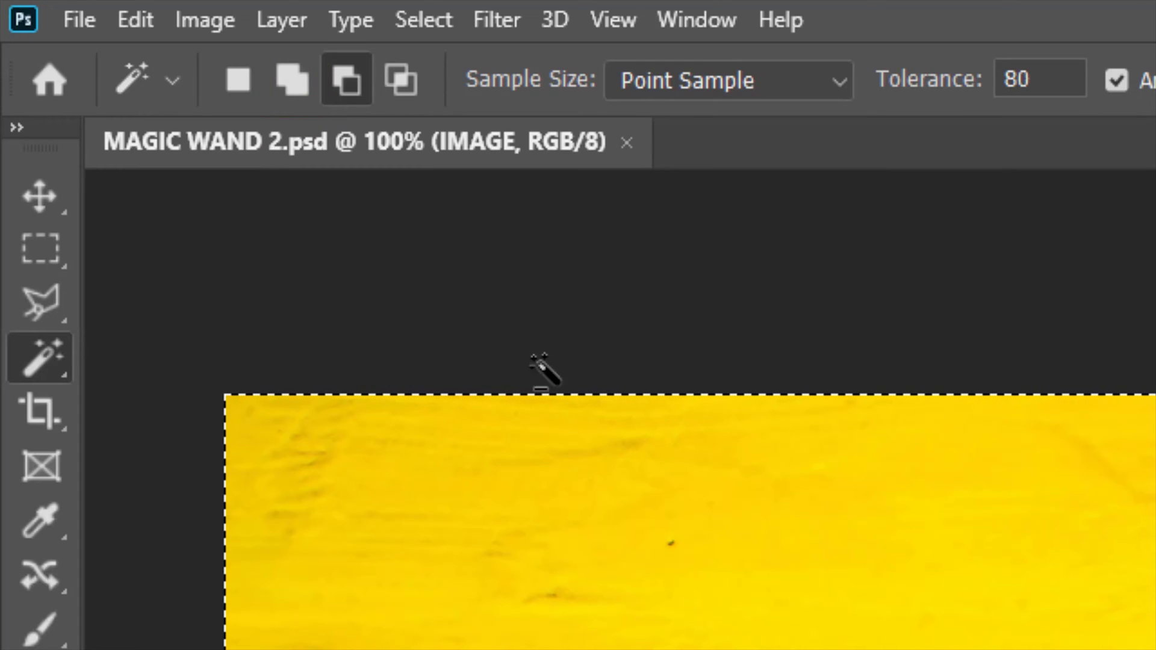
Set the Magic Wand to Add to selection and temporarily toggle it to Subtract from selection
left_click(302, 79)
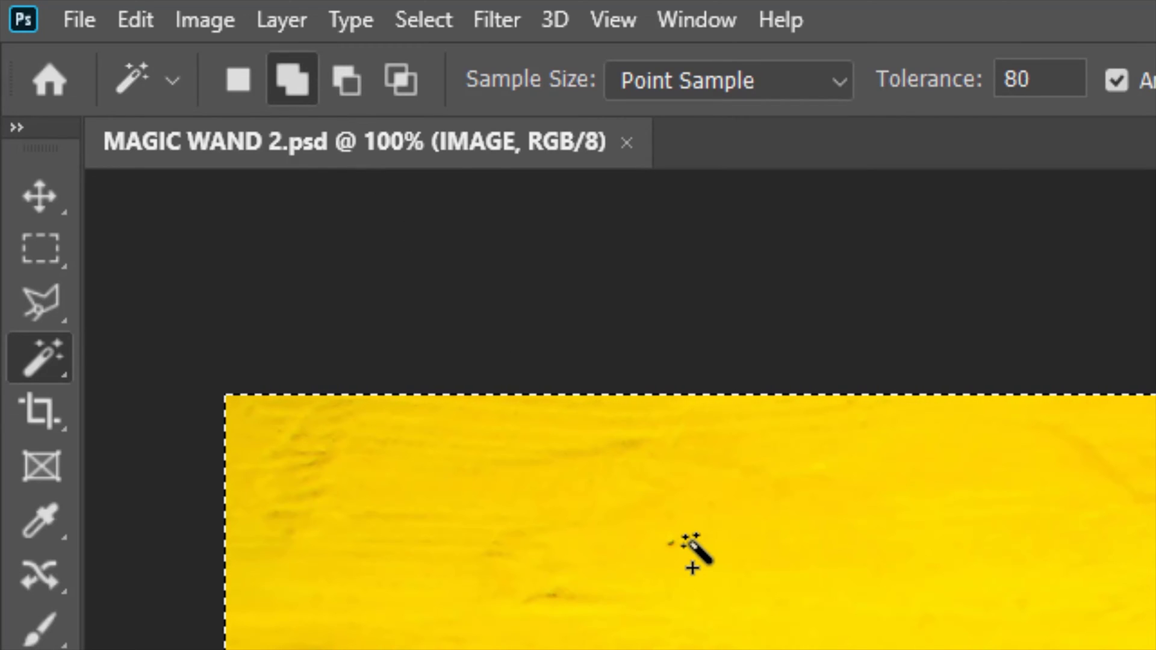
key("alt")
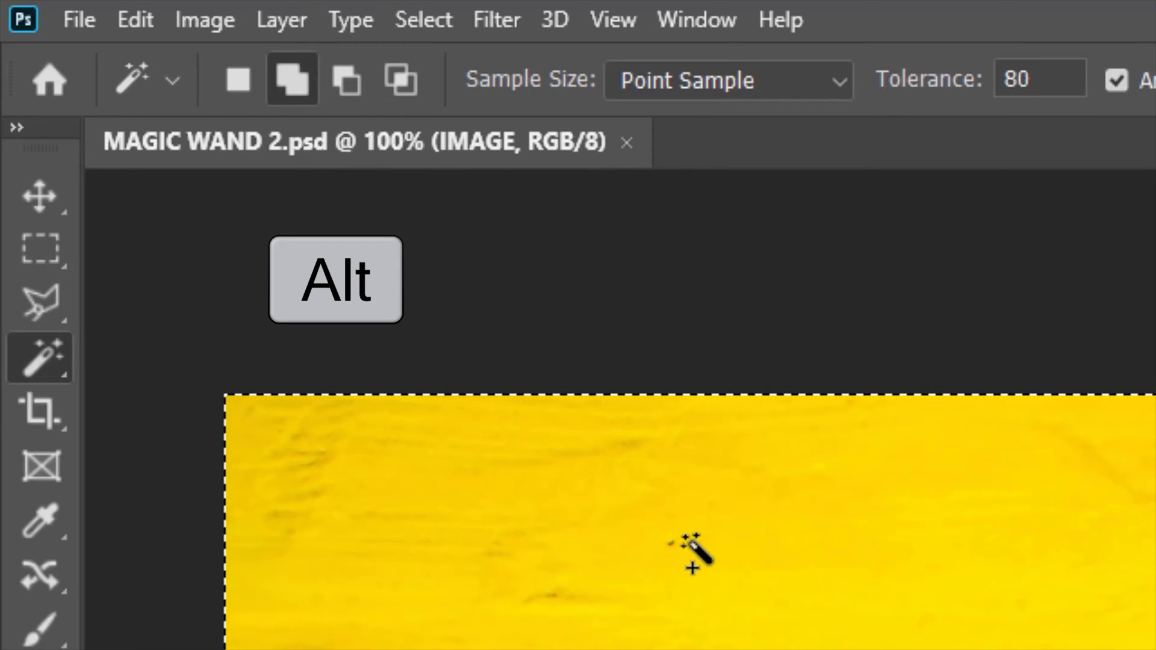
key("alt")
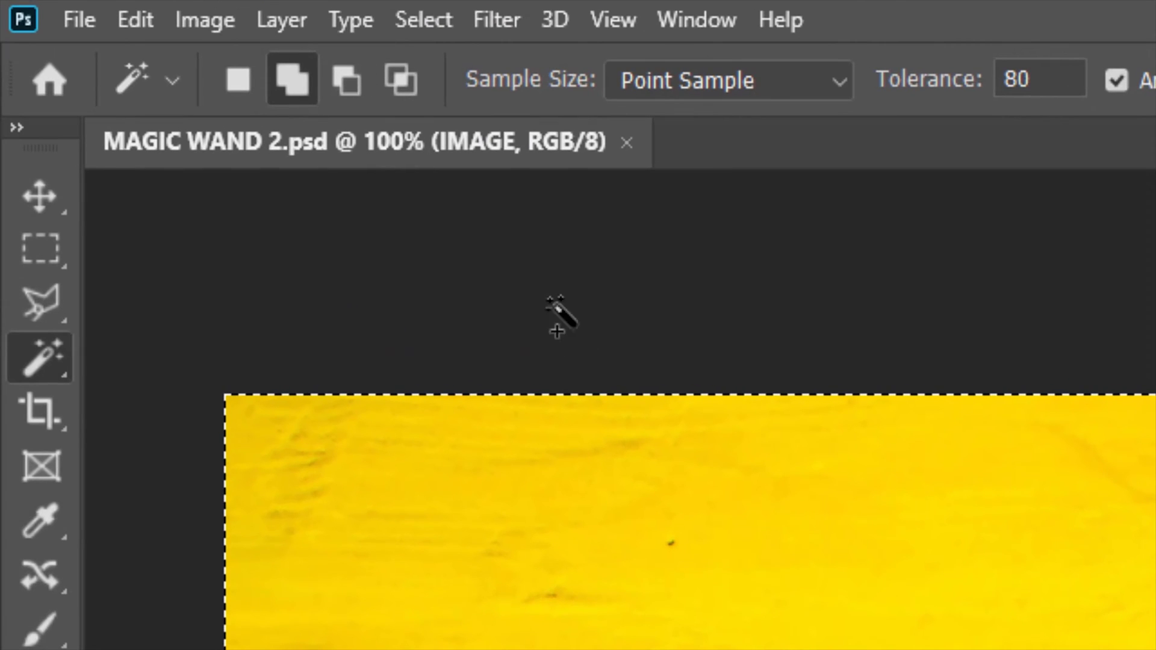
Intersect the combined yellow and blue selection with the yellow area using the Magic Wand
left_click(415, 81)
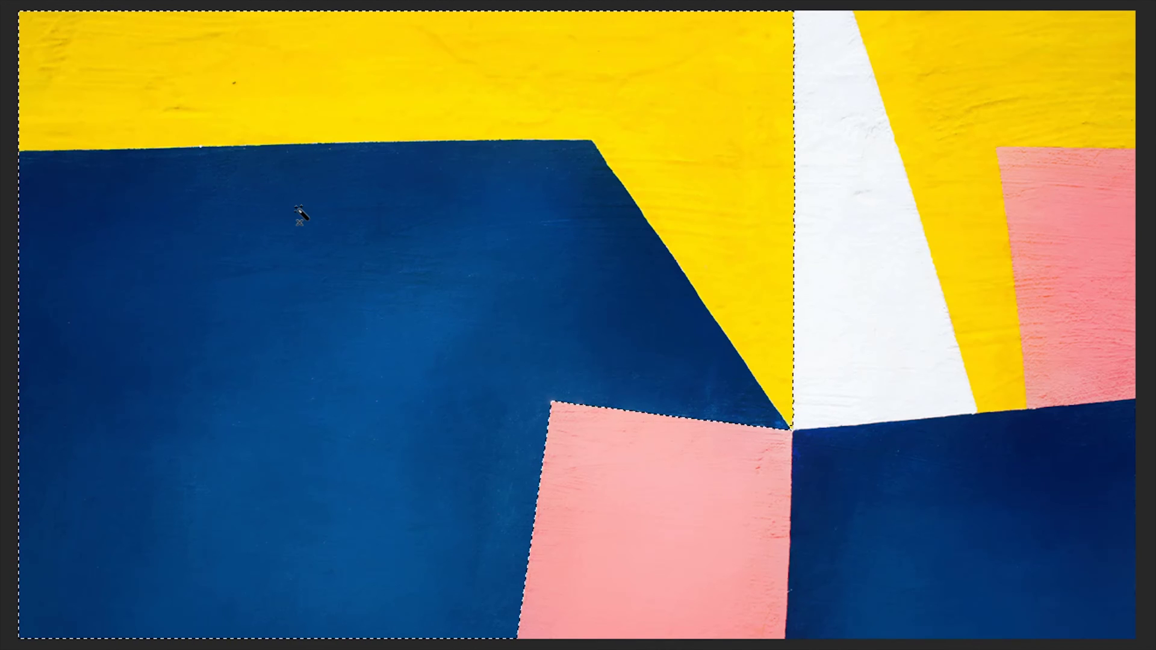
left_click(365, 67, "alt+shift")
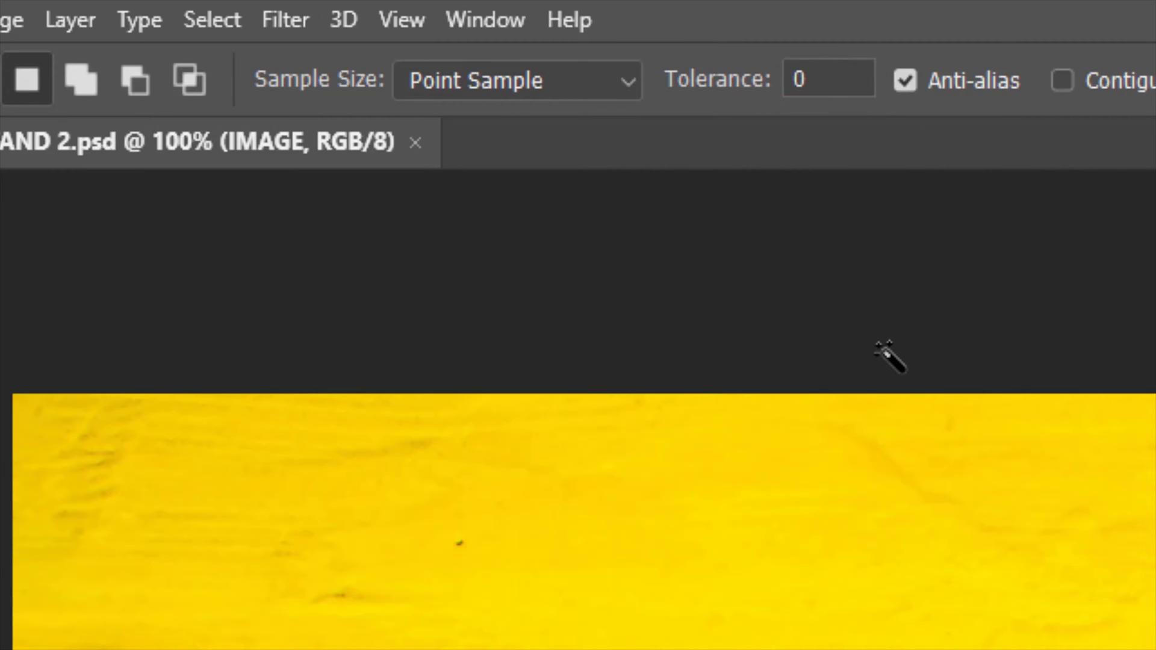
Keep the Magic Wand's sample size at Point Sample and sample the lower part of the large blue area
left_click(602, 82)
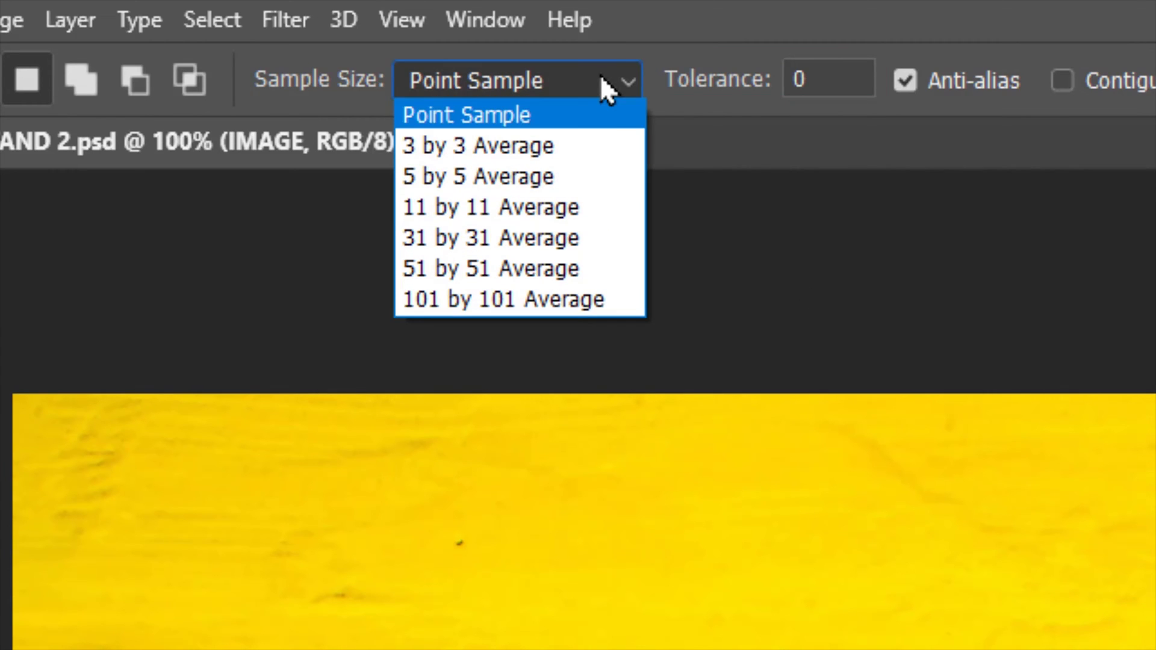
left_click(597, 115)
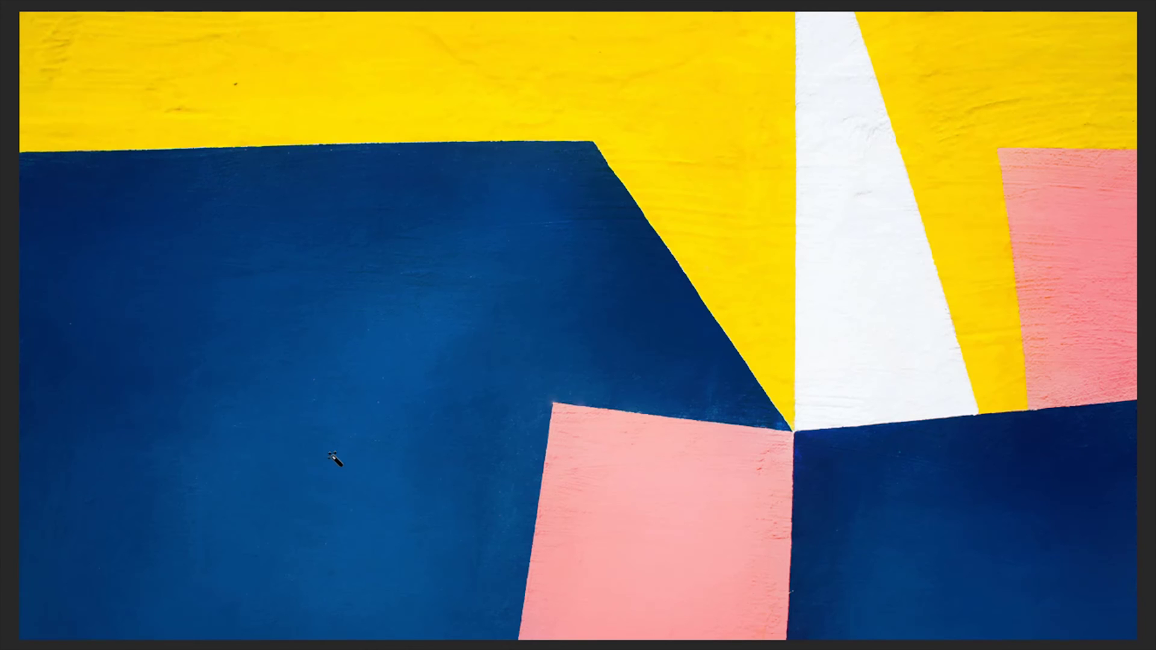
left_click_drag(334, 460, 335, 464)
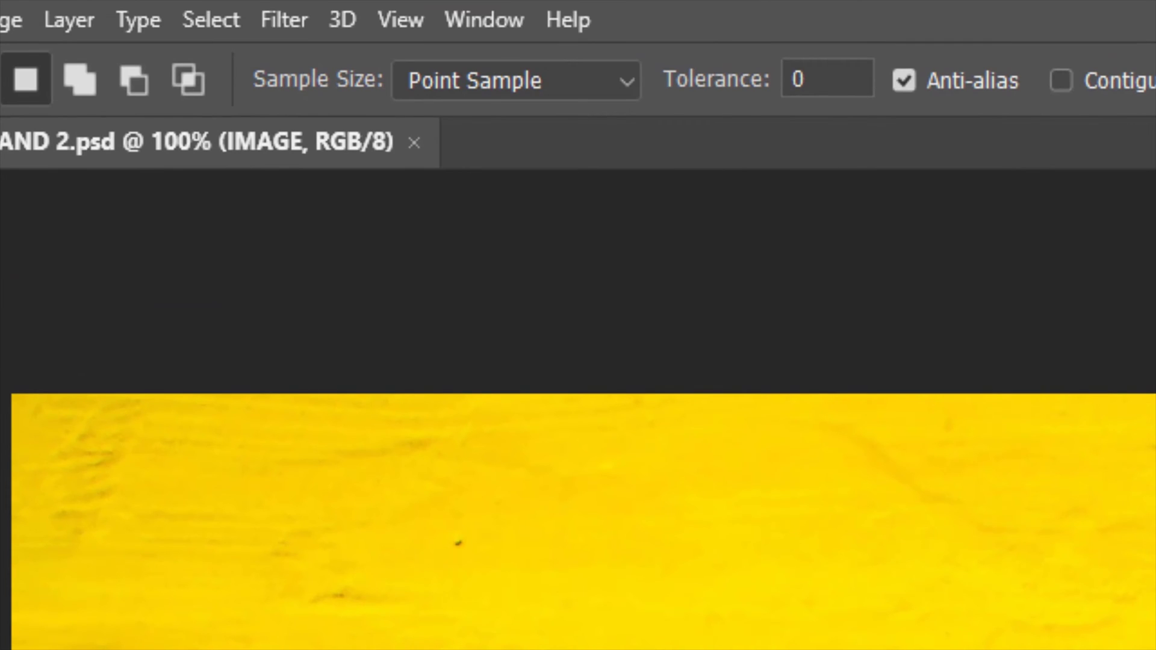
Set the sample size to 5 by 5 Average and select matching tones in the large blue area
left_click(533, 78)
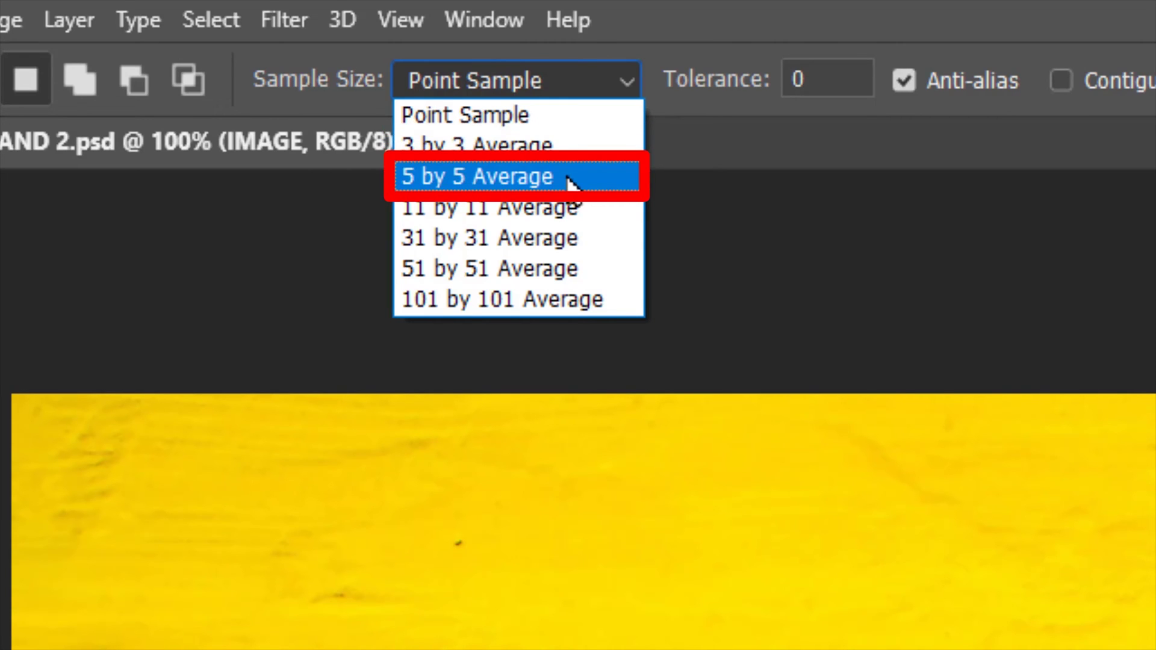
left_click(567, 176)
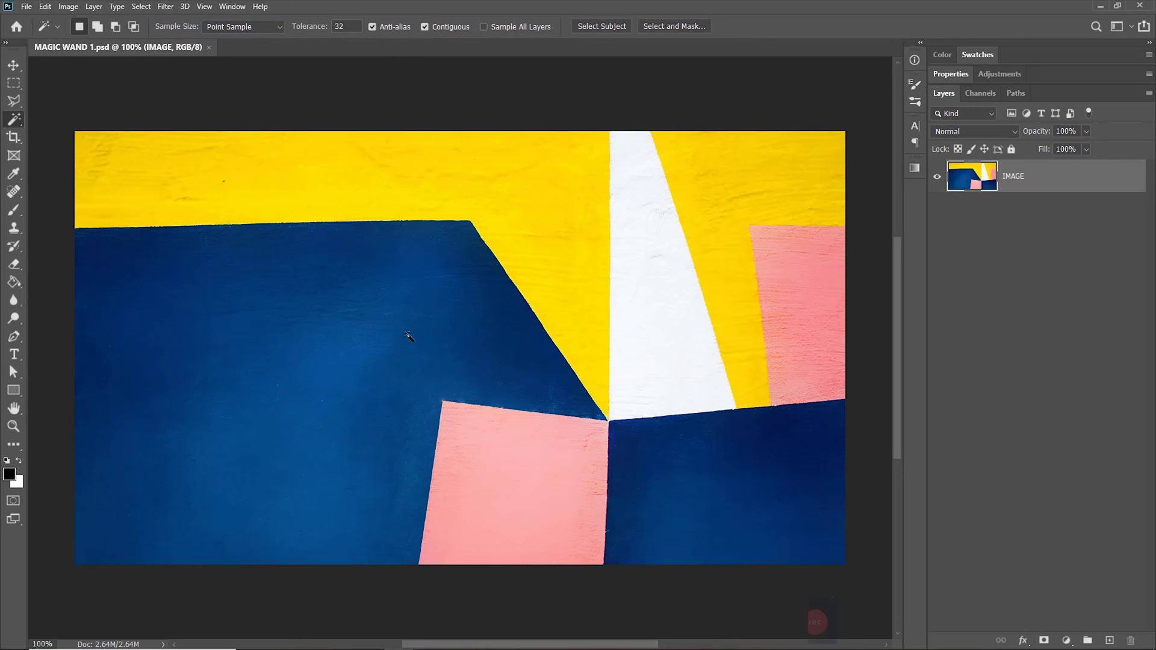
scroll(409, 338, "up", 12)
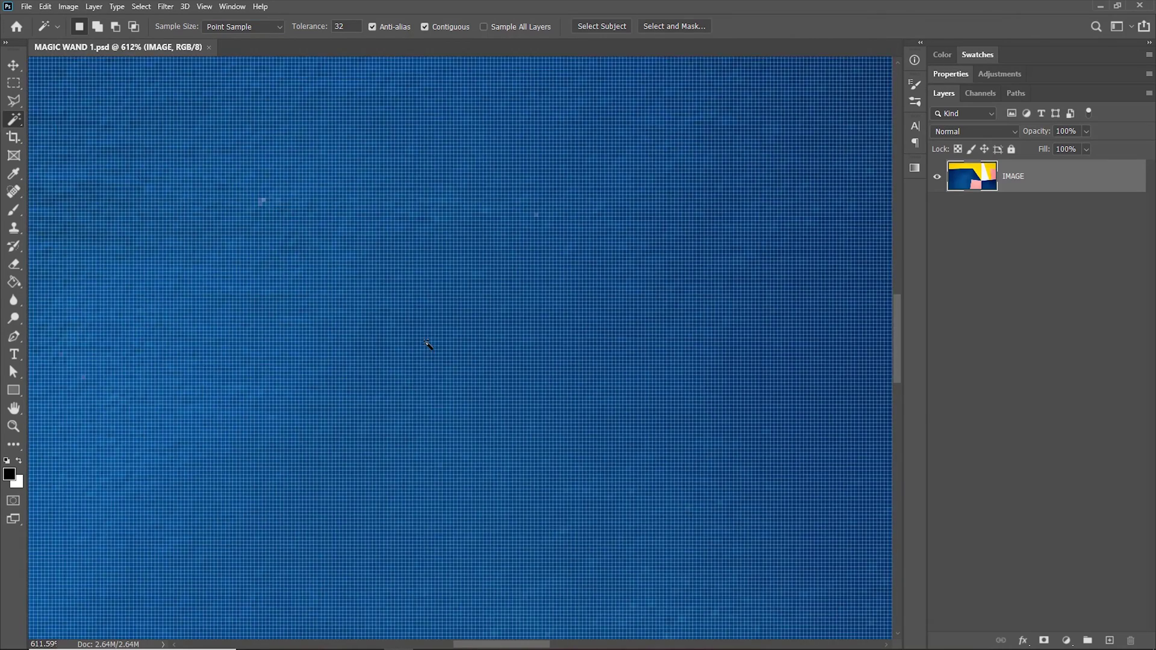
scroll(428, 344, "up", 6)
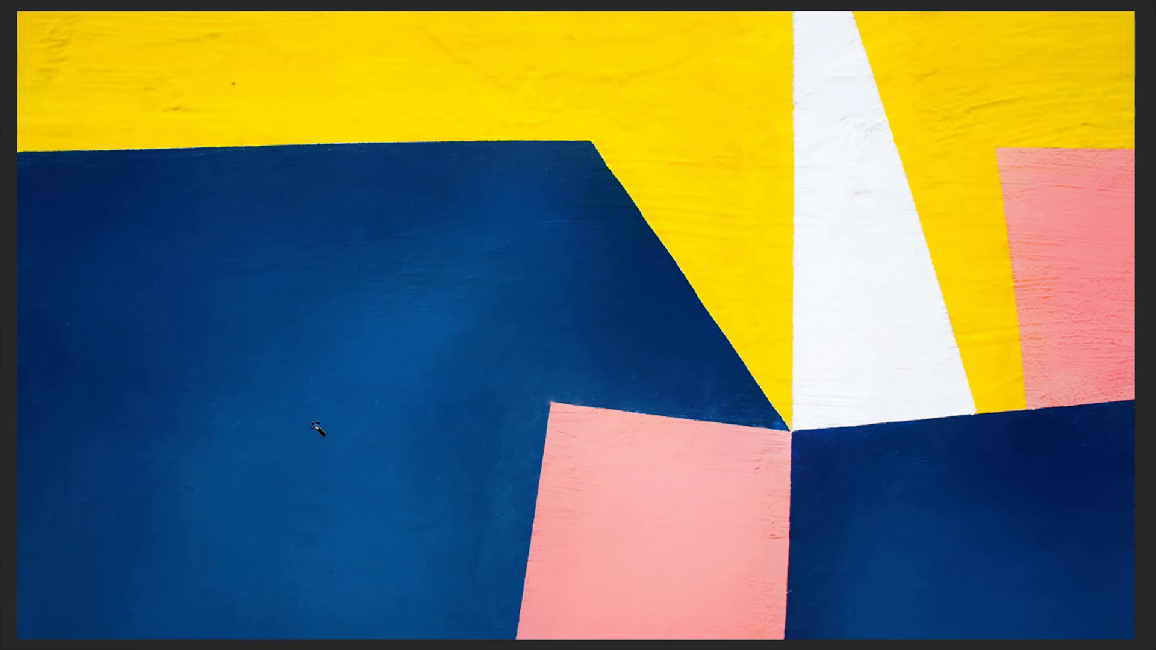
left_click(317, 432)
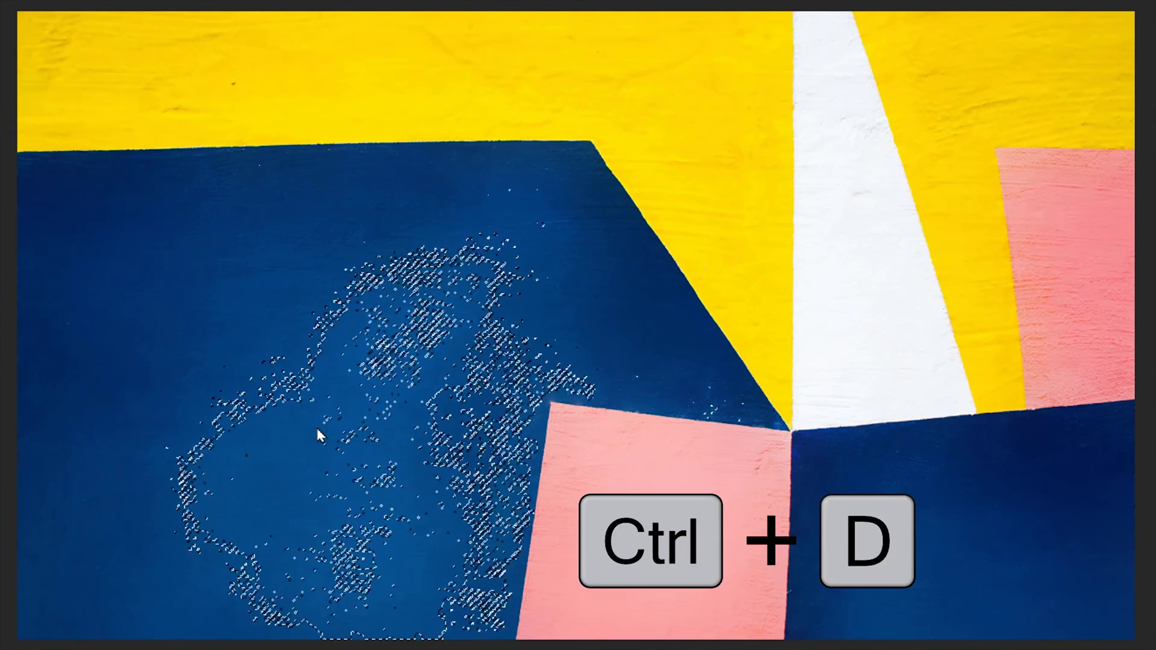
Clear the selection, set the sample size to 101 by 101 Average, and sample the lower part of the large blue area
key("ctrl+d")
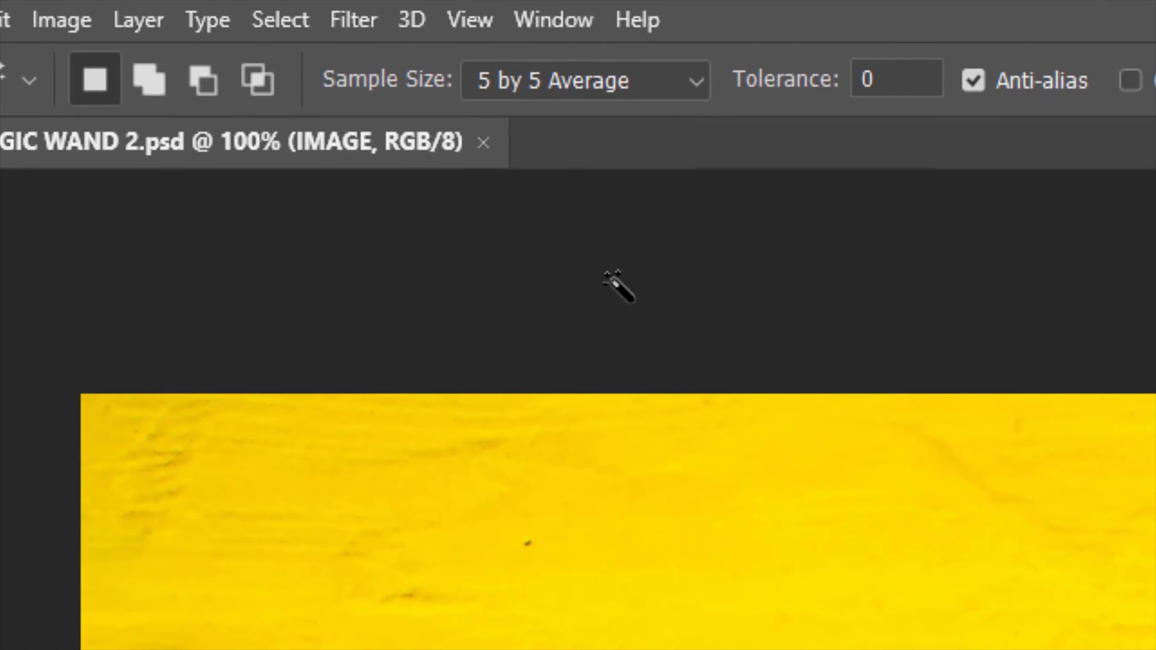
left_click(603, 88)
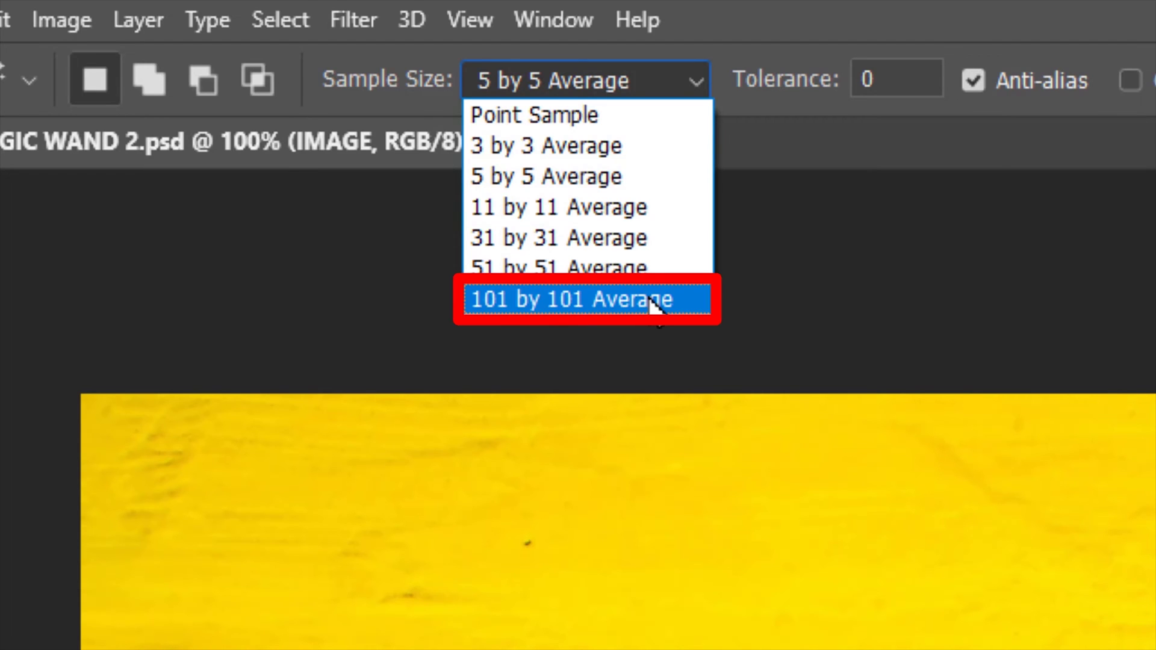
left_click(648, 295)
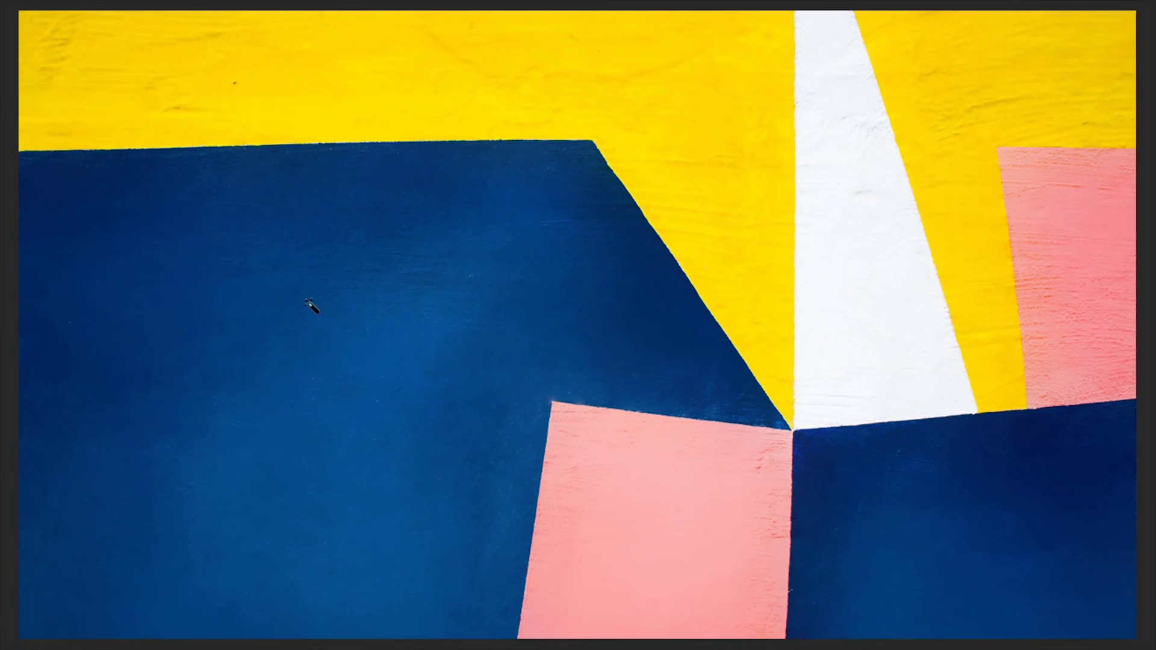
left_click(330, 500)
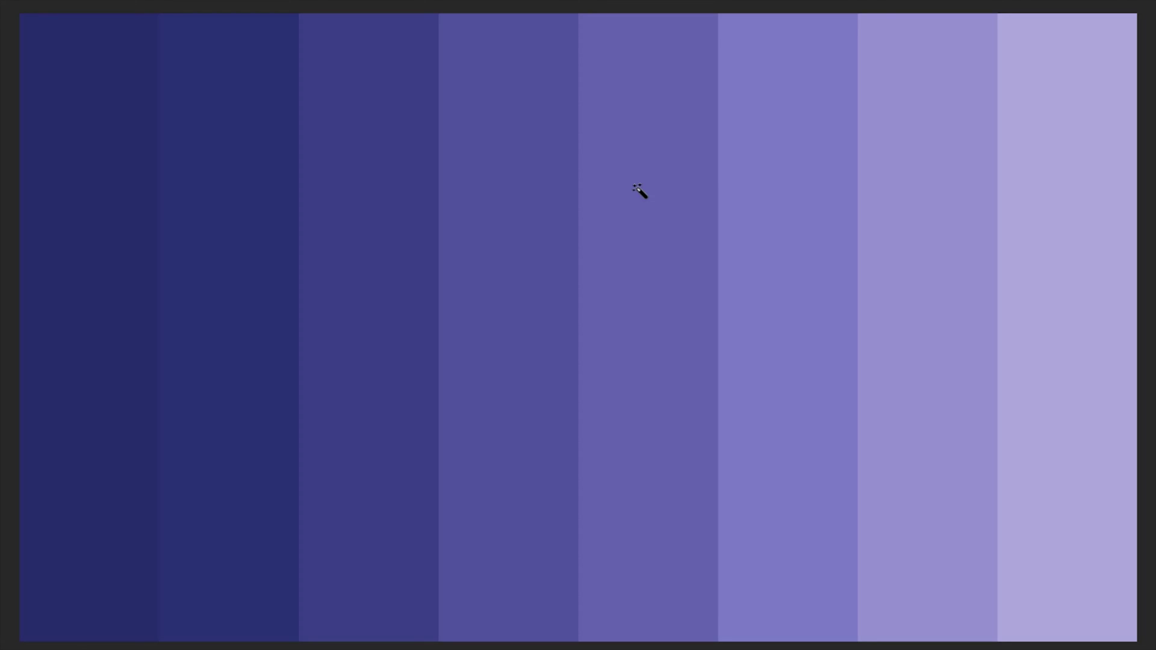
Compare Magic Wand selections sampled from the gradient's fifth stripe at tolerances 0 and 30, clearing each selection
left_click(639, 192)
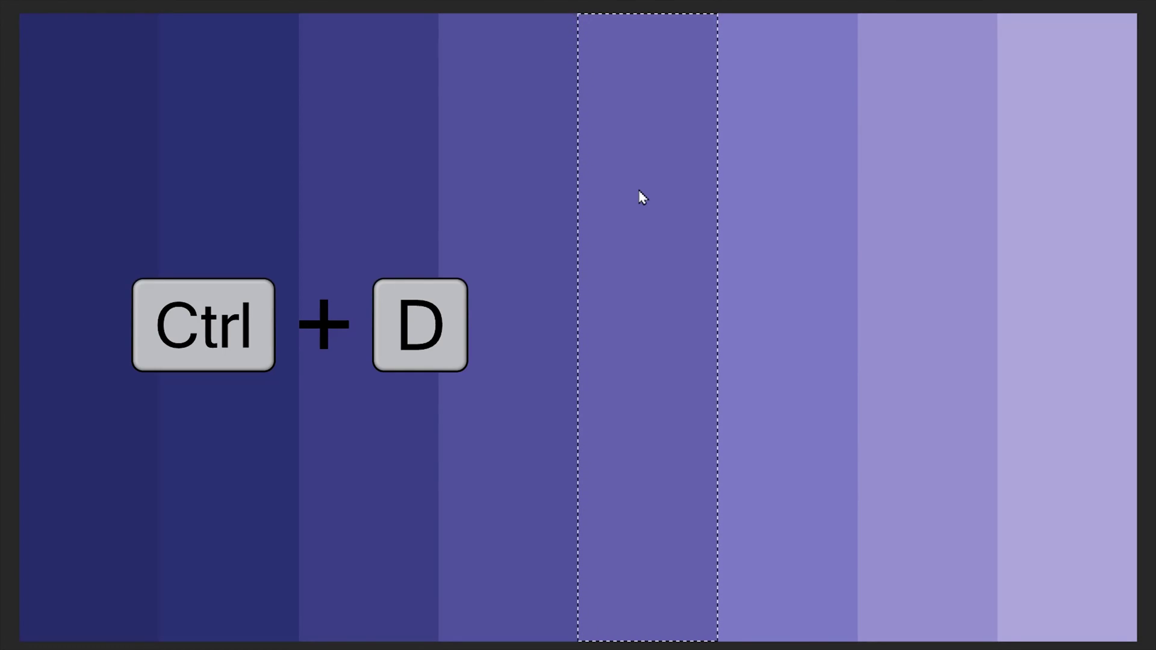
key("ctrl+d")
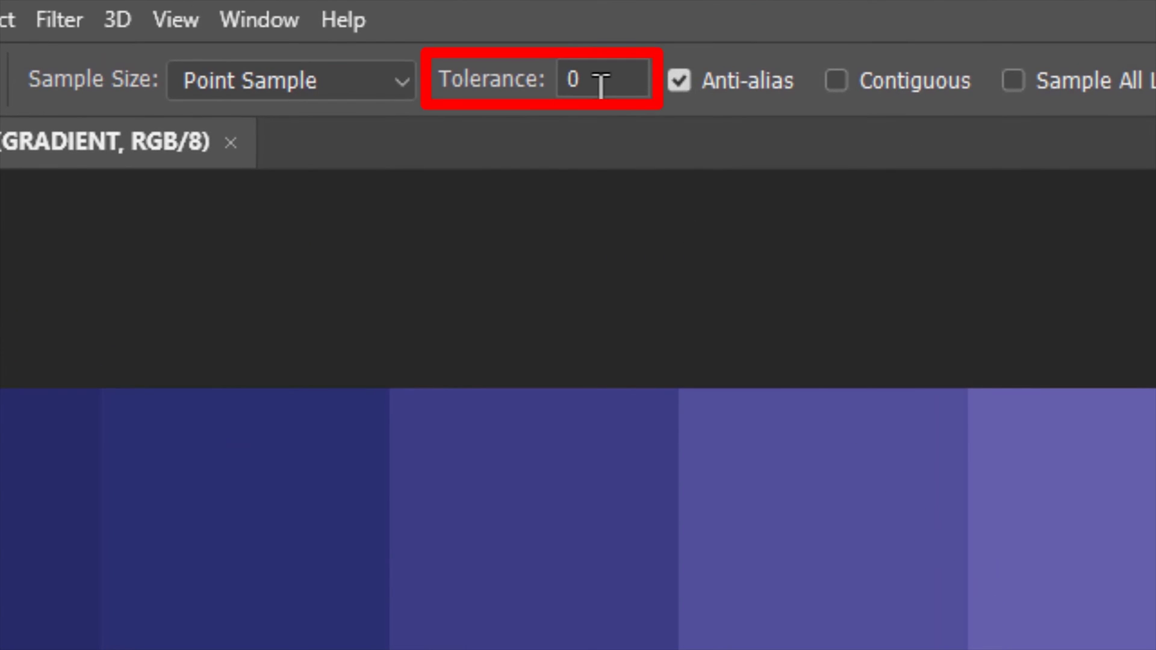
double_click(600, 83)
type("3")
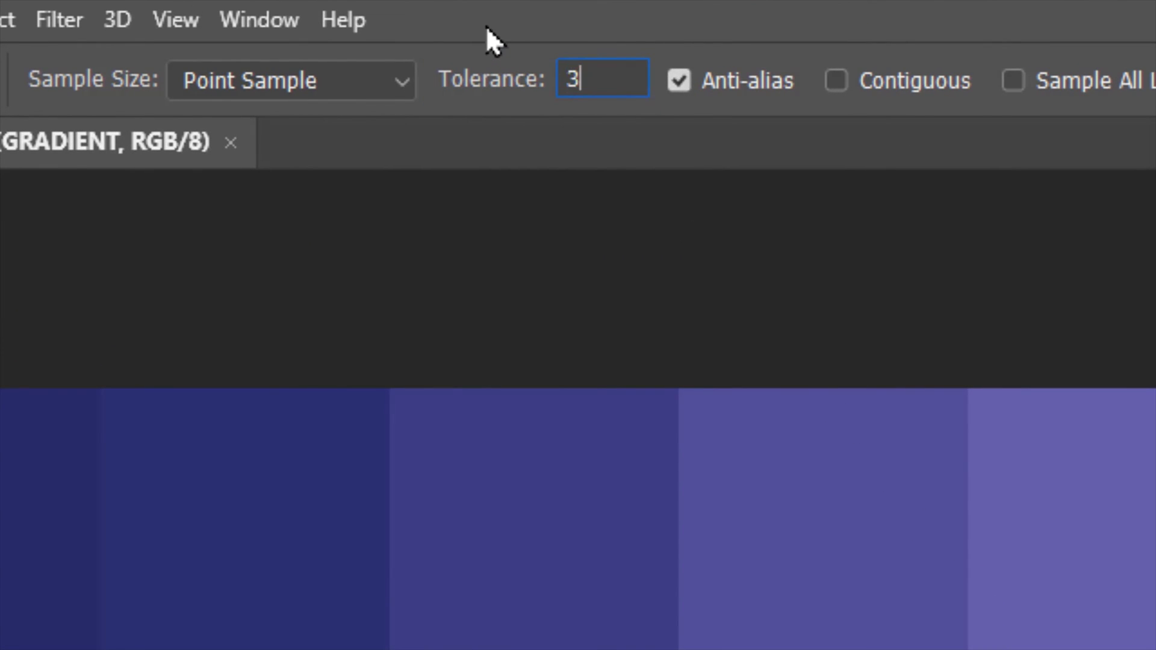
type("0")
key("Return")
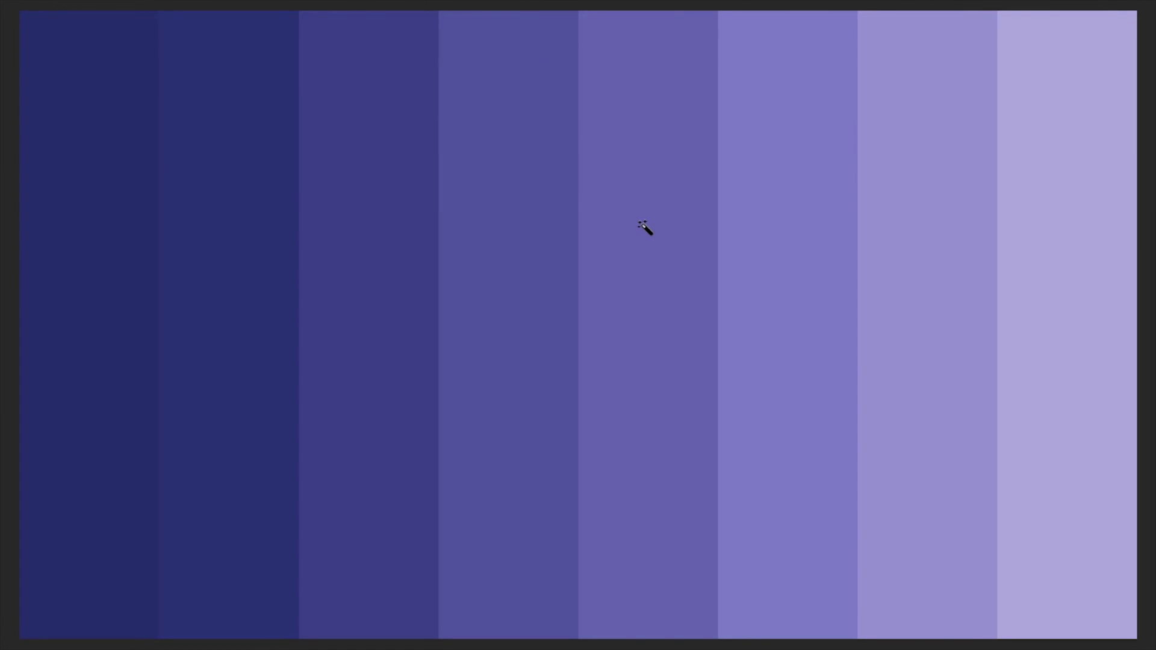
left_click(642, 224)
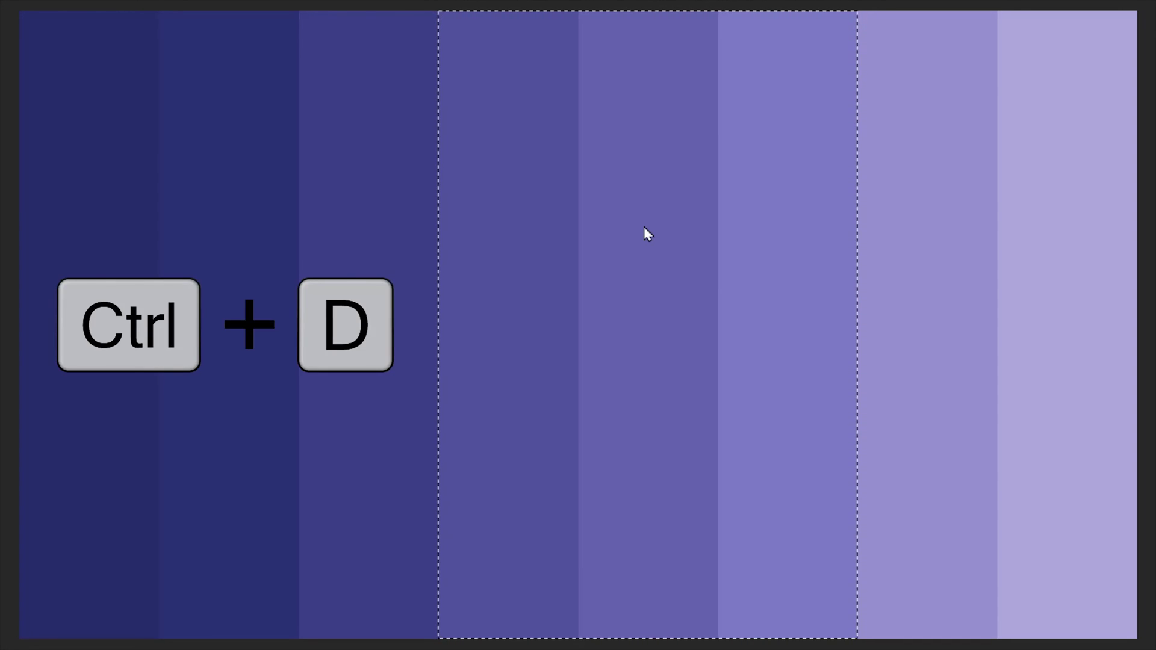
key("ctrl+d")
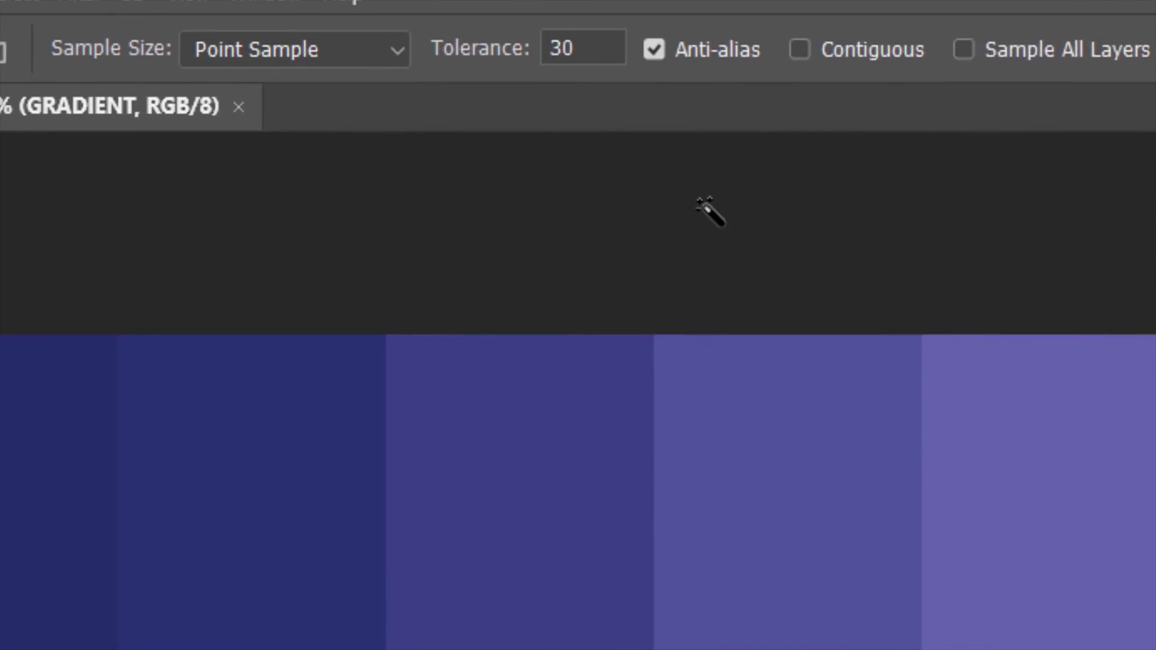
Set the Magic Wand's tolerance to 50 and sample the purple gradient again
left_click(581, 49)
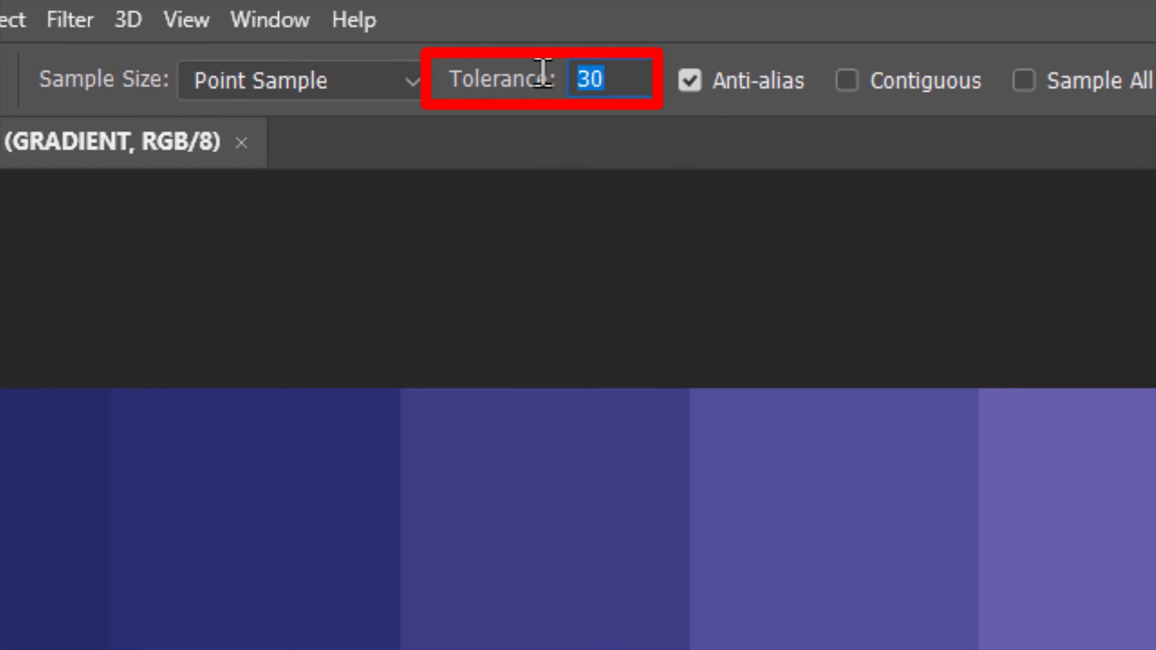
type("50")
key("Return")
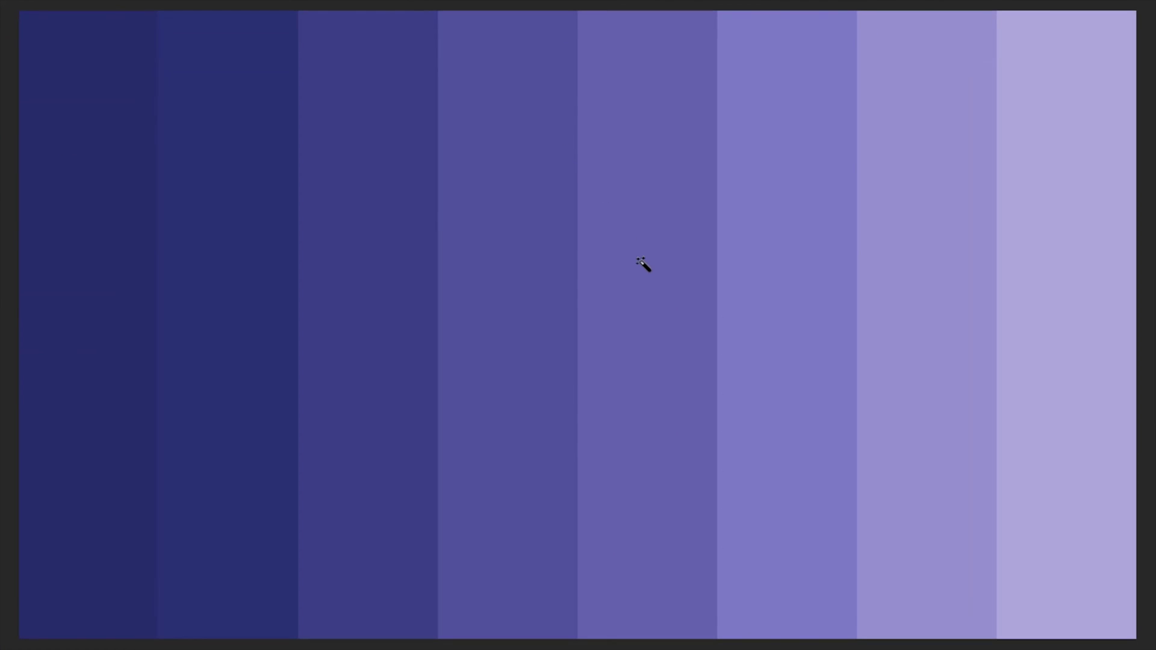
left_click(916, 624)
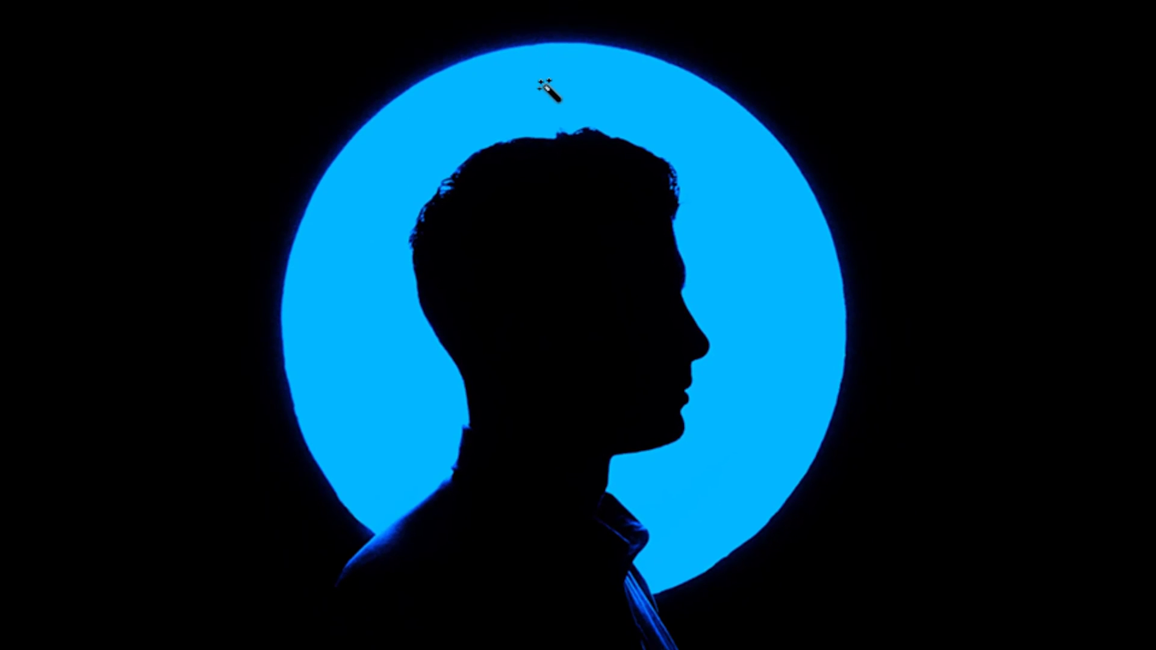
Select the bright blue circle behind the man's silhouette and toggle Quick Mask to inspect the selection's edges
left_click(545, 87)
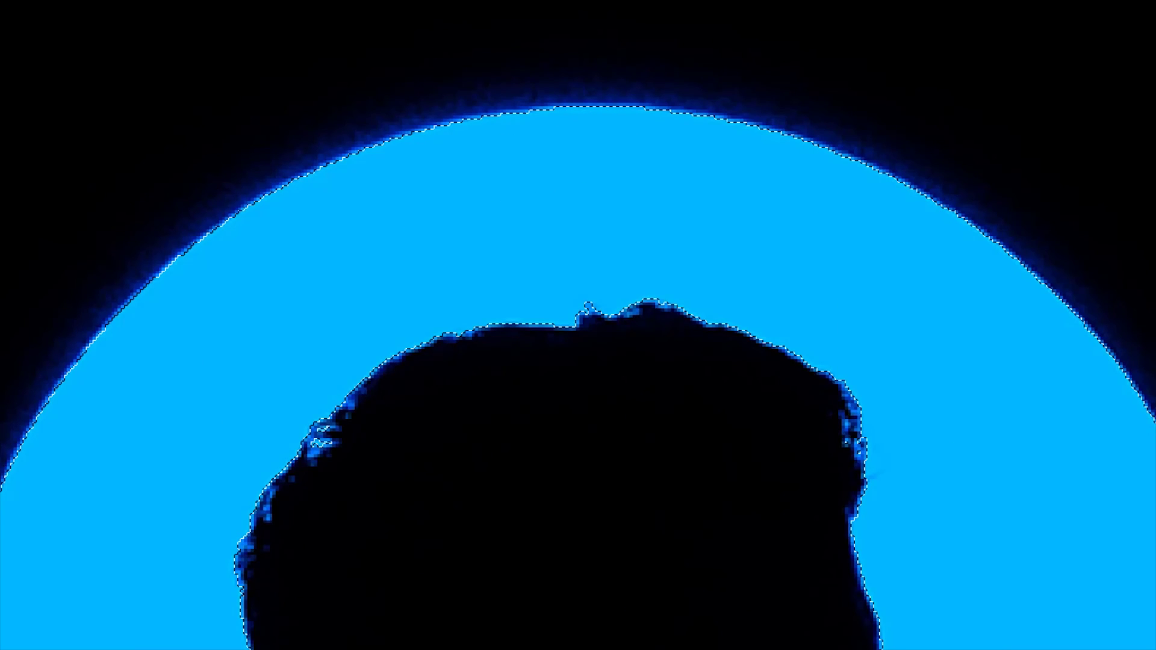
key("q")
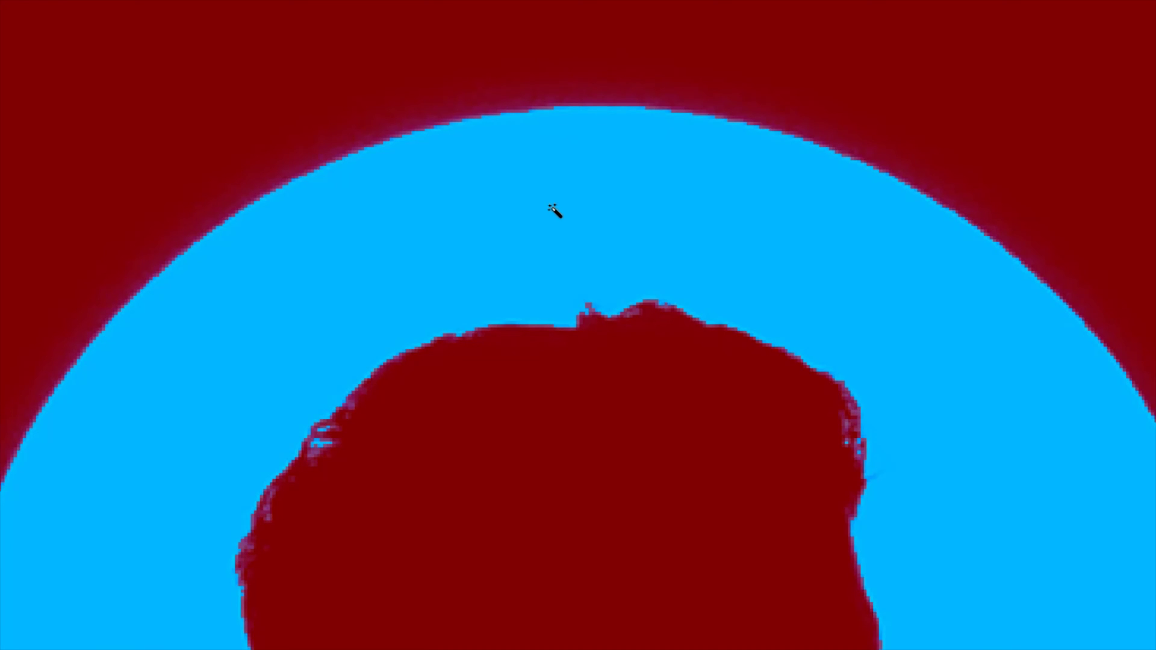
key("q")
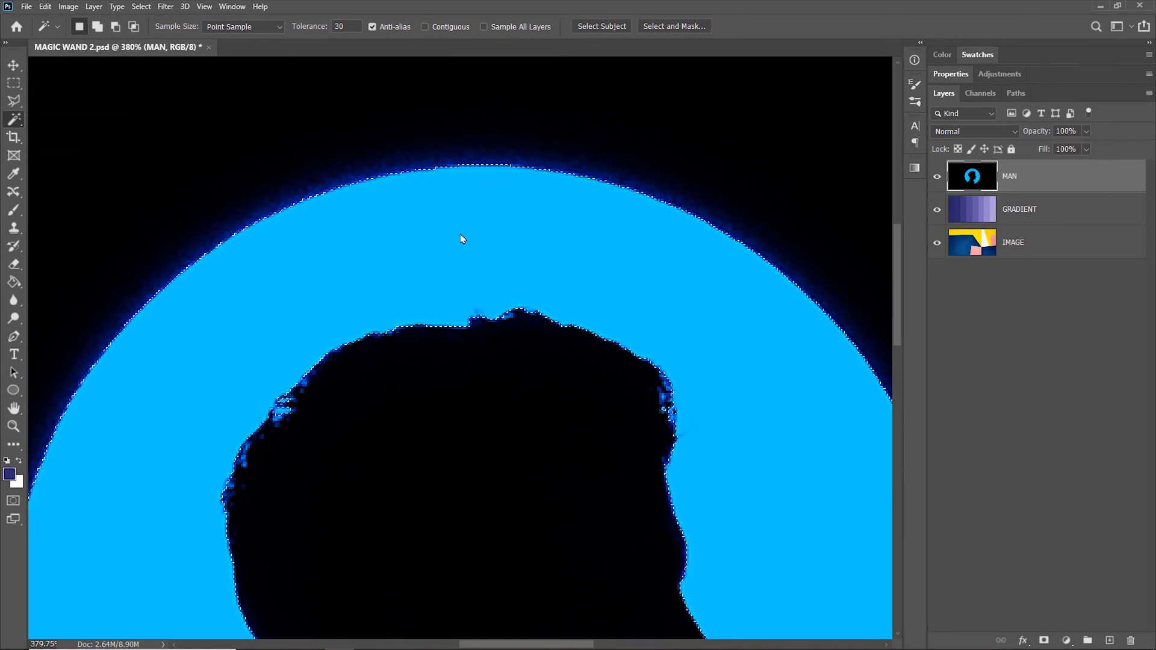
key("q")
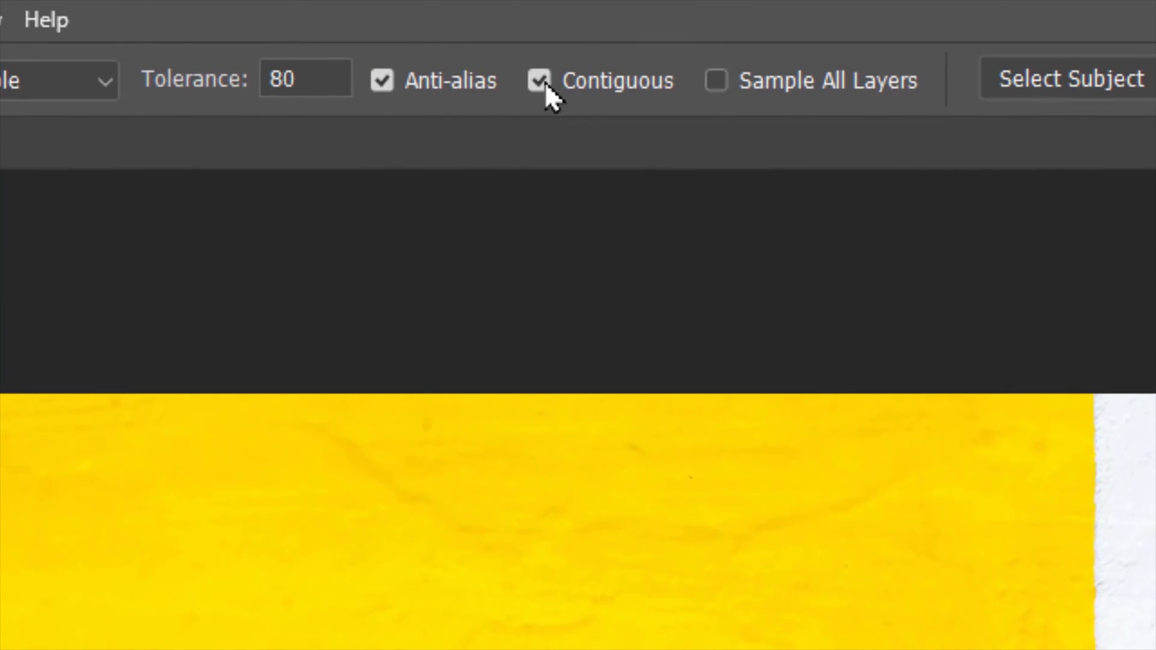
Turn off the Magic Wand's Contiguous option
left_click(540, 80)
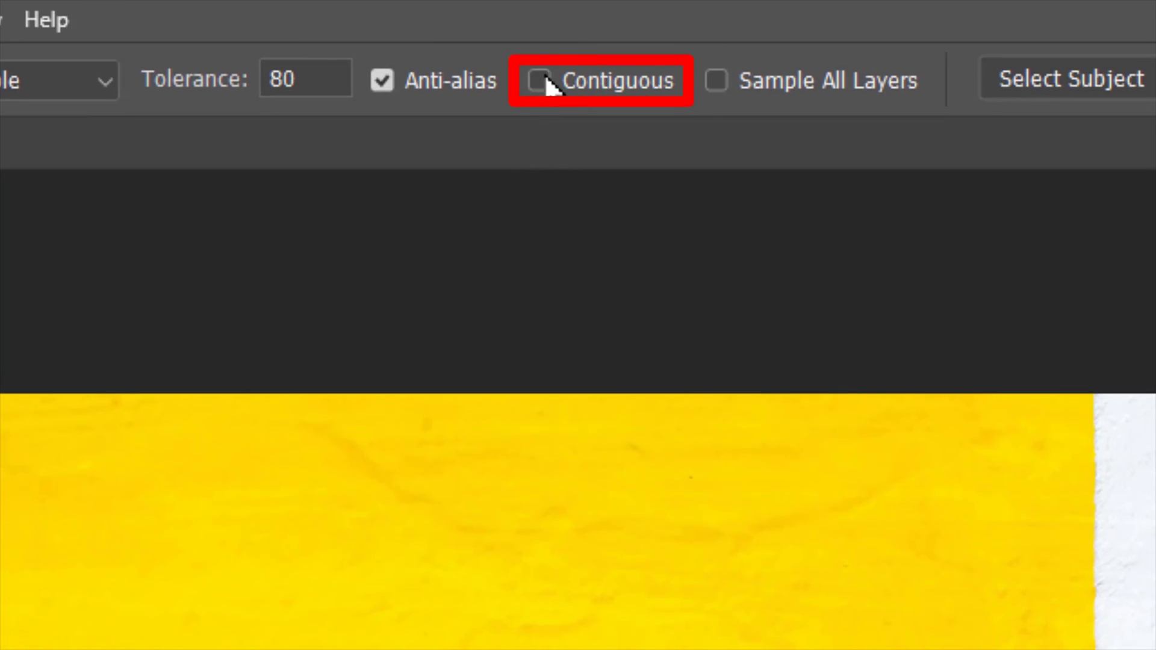
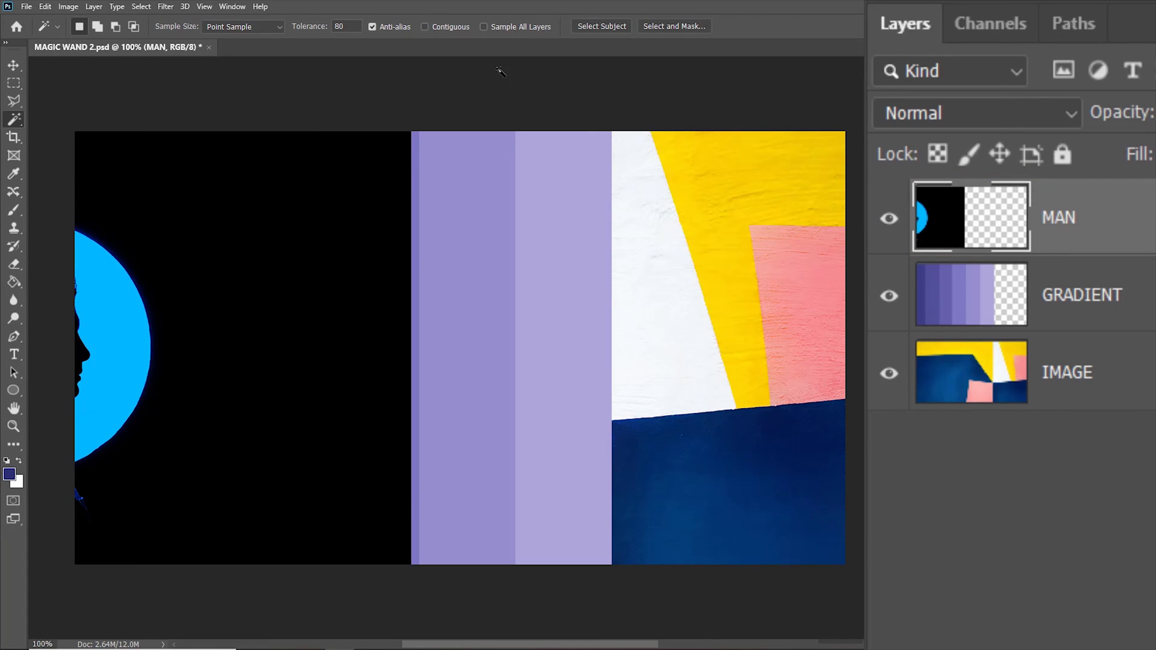
Temporarily hide the GRADIENT and IMAGE layers to examine the transparent part of the MAN layer, and show both layers again
left_click(890, 296)
left_click(889, 374)
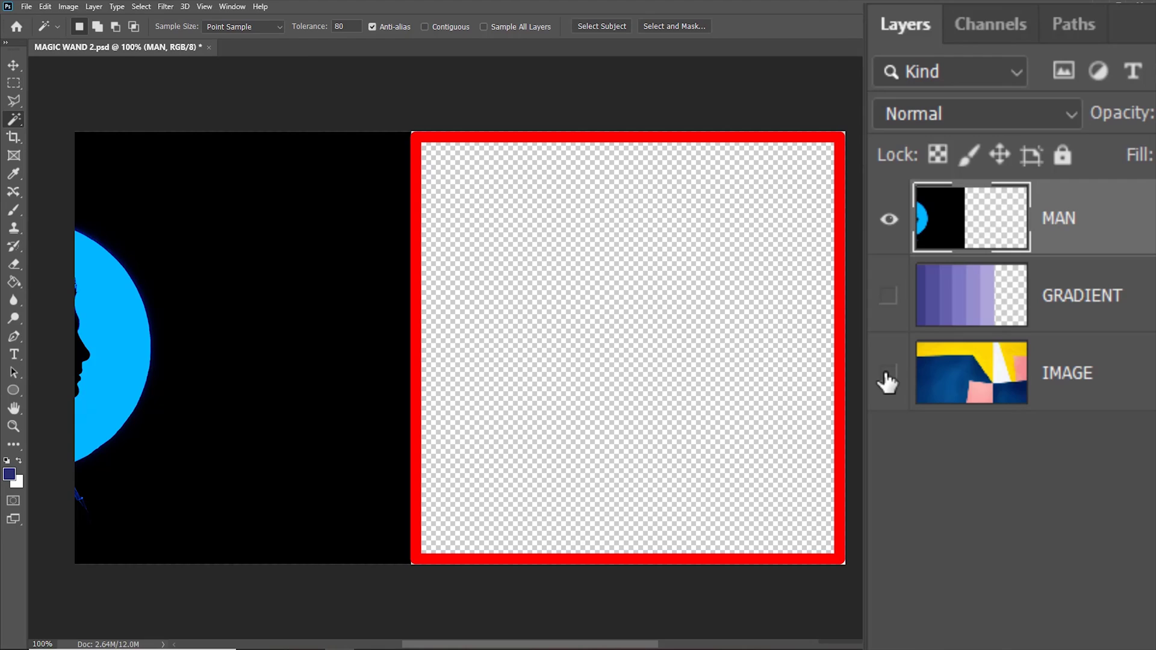
left_click(886, 373)
left_click(883, 301)
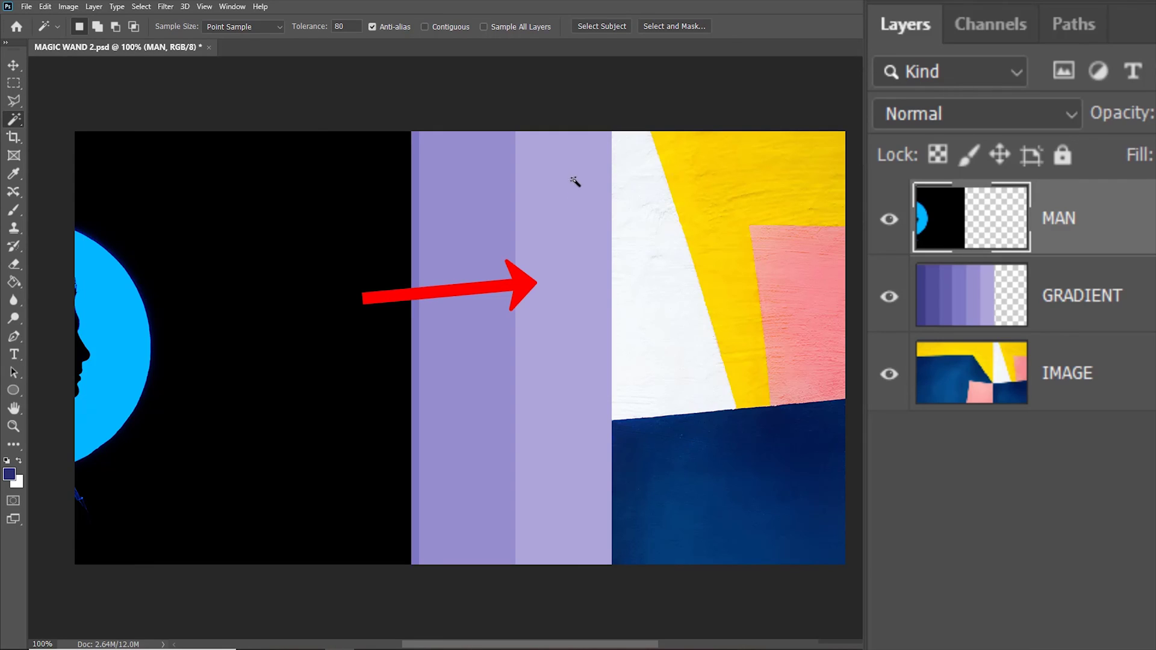
On the MAN layer only, select the transparent area and the bright blue circle in turn, clearing each selection
left_click(566, 278)
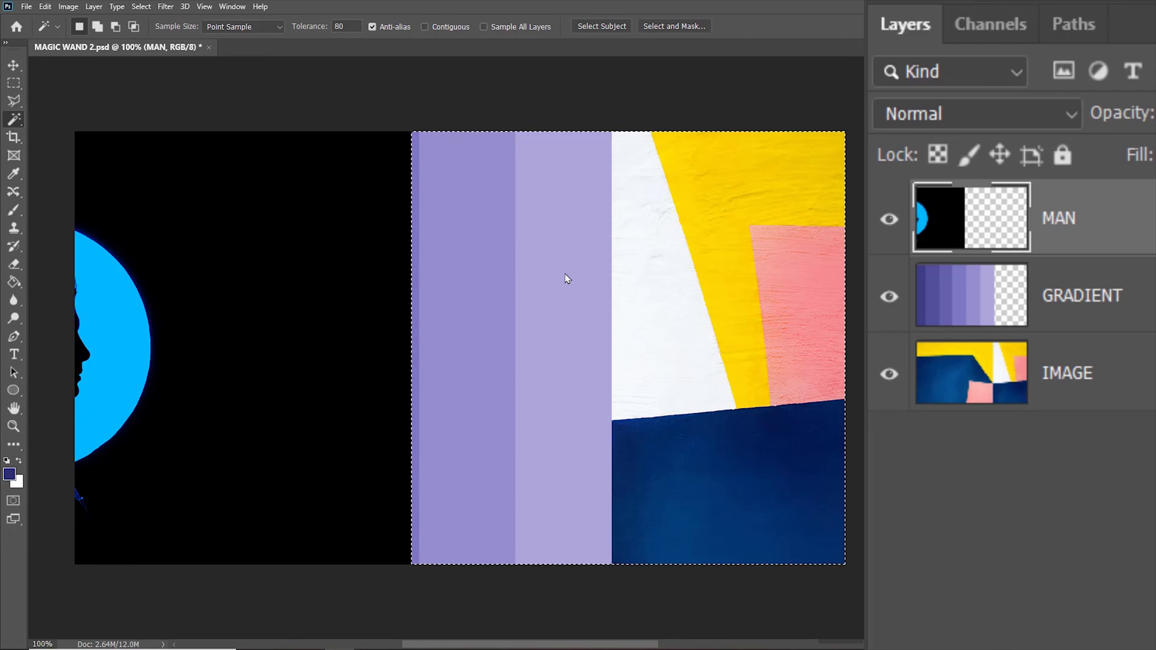
key("ctrl+d")
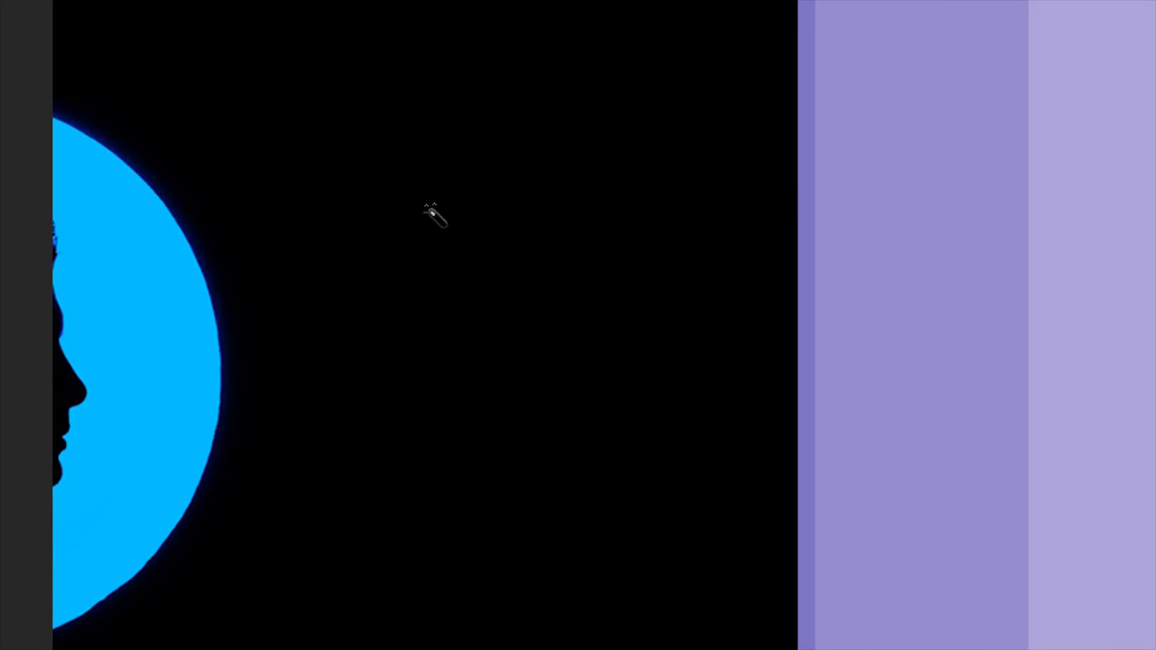
left_click(185, 348)
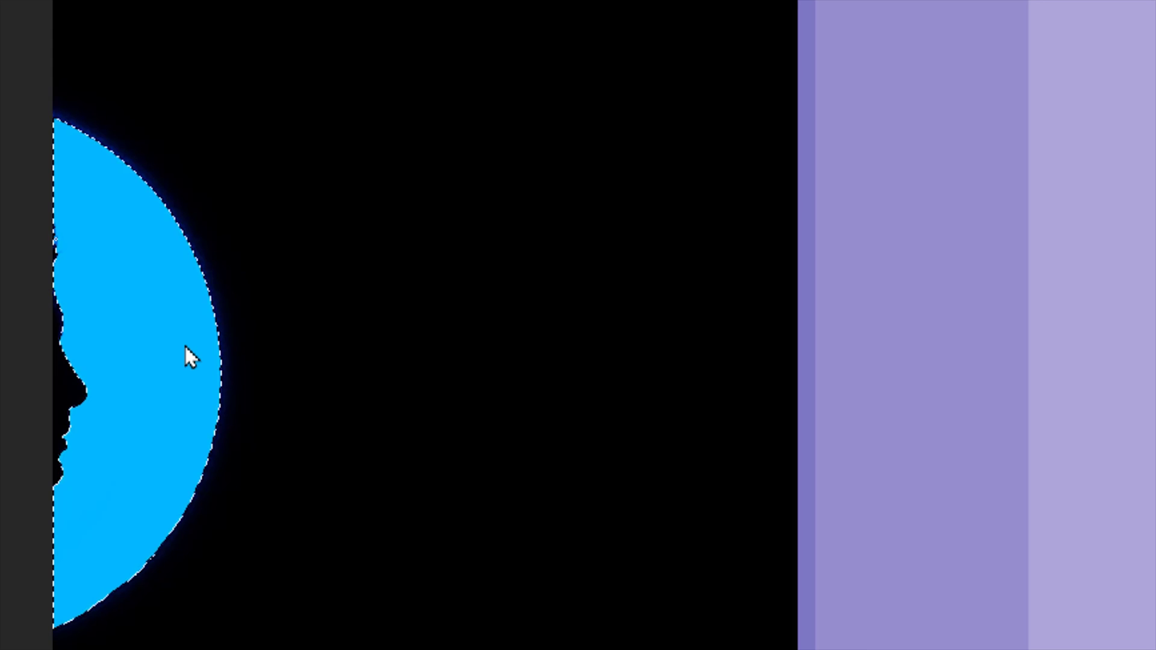
key("ctrl+d")
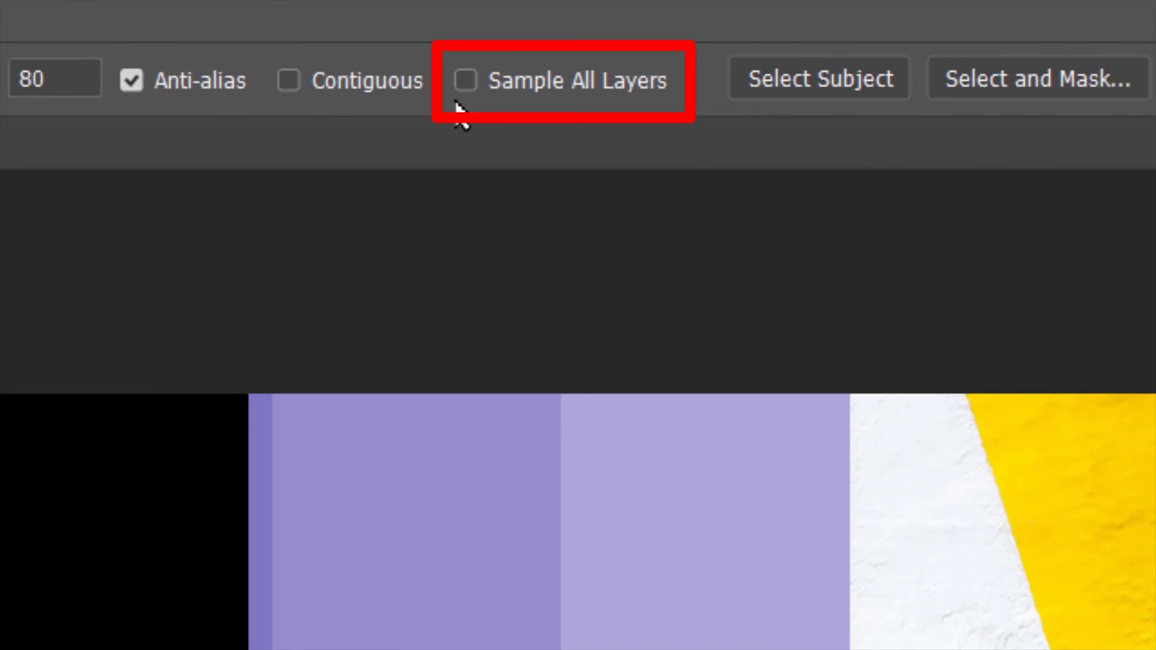
Enable Sample All Layers and select the purple stripes, the yellow area and the black background in turn
left_click(484, 28)
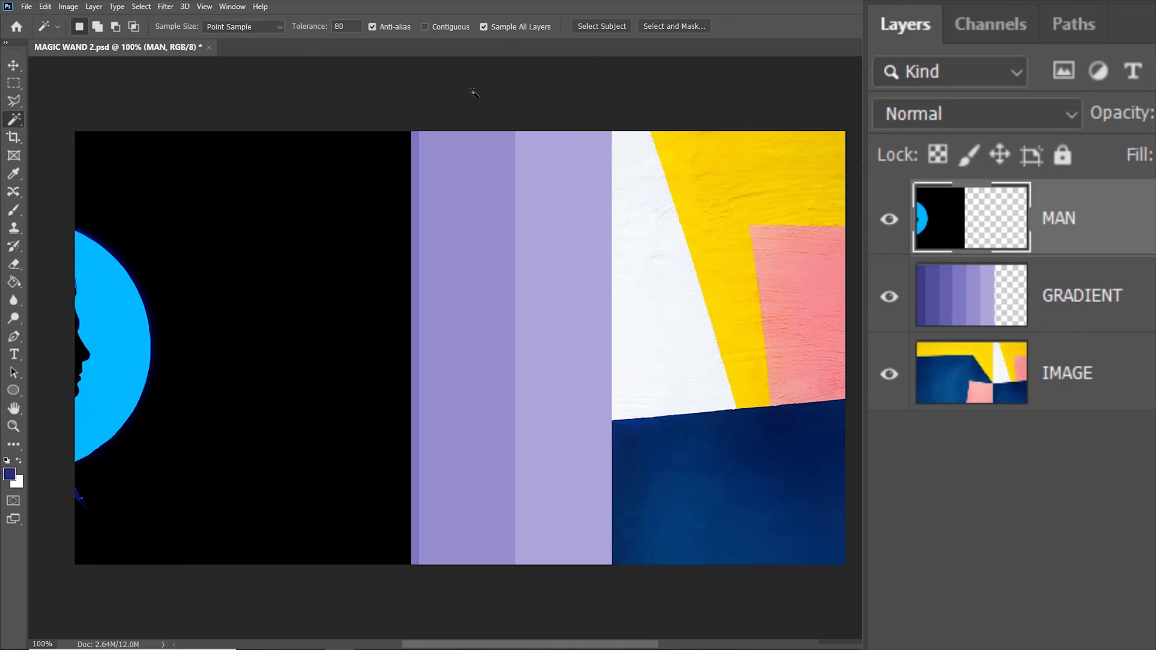
left_click(471, 240)
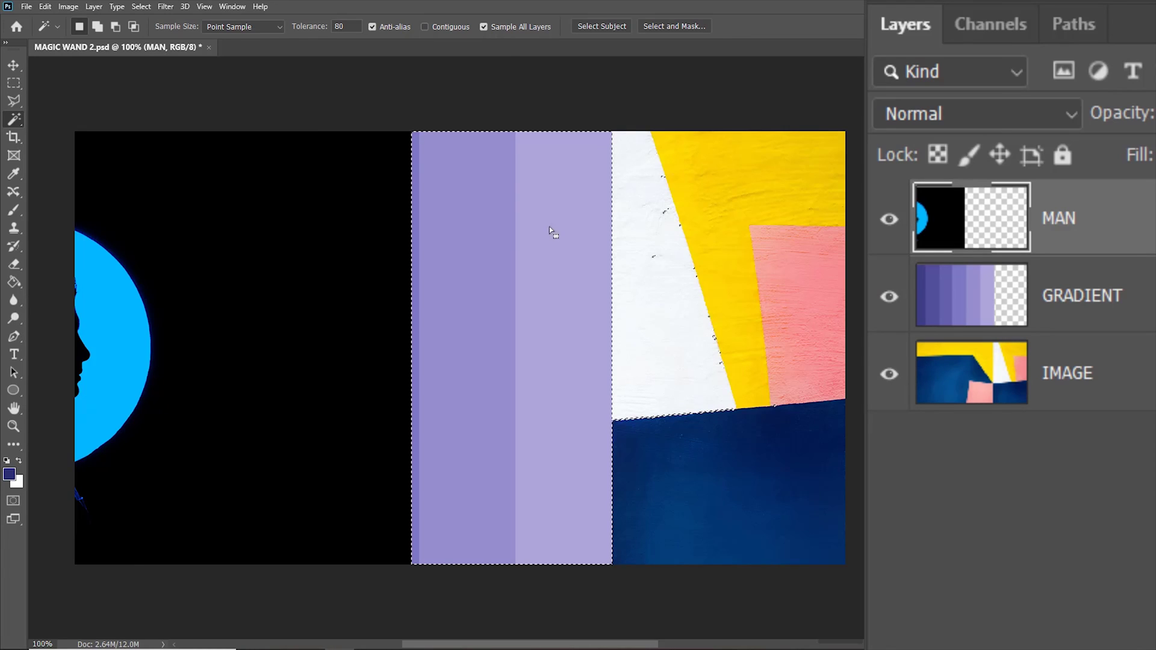
left_click(721, 220)
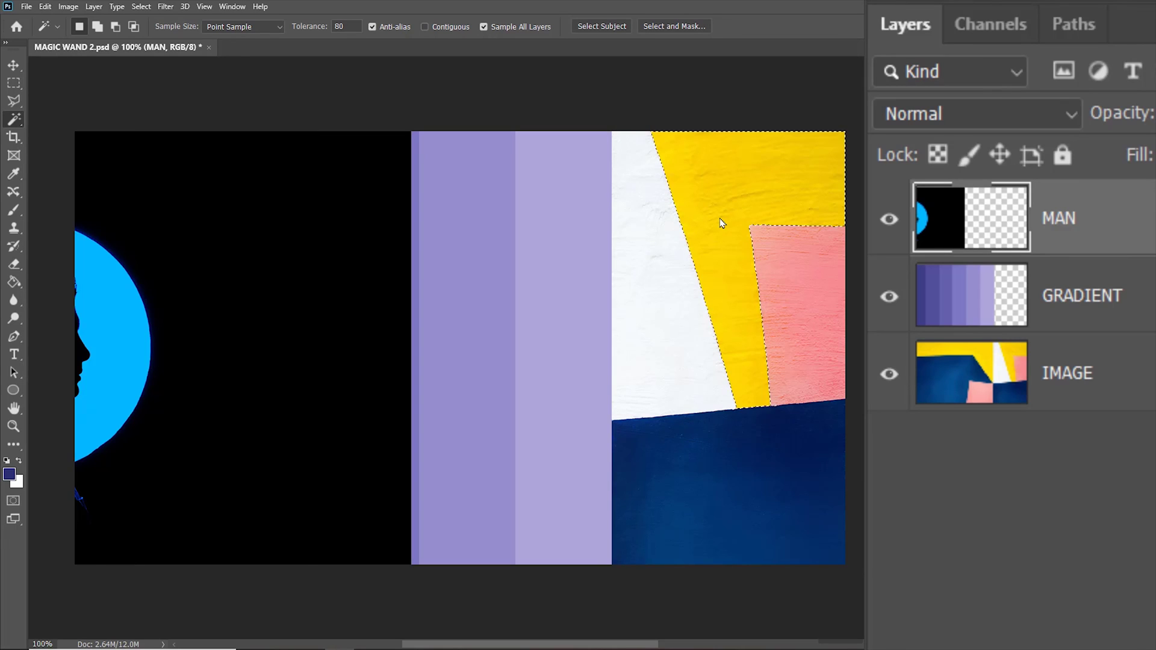
left_click(303, 239)
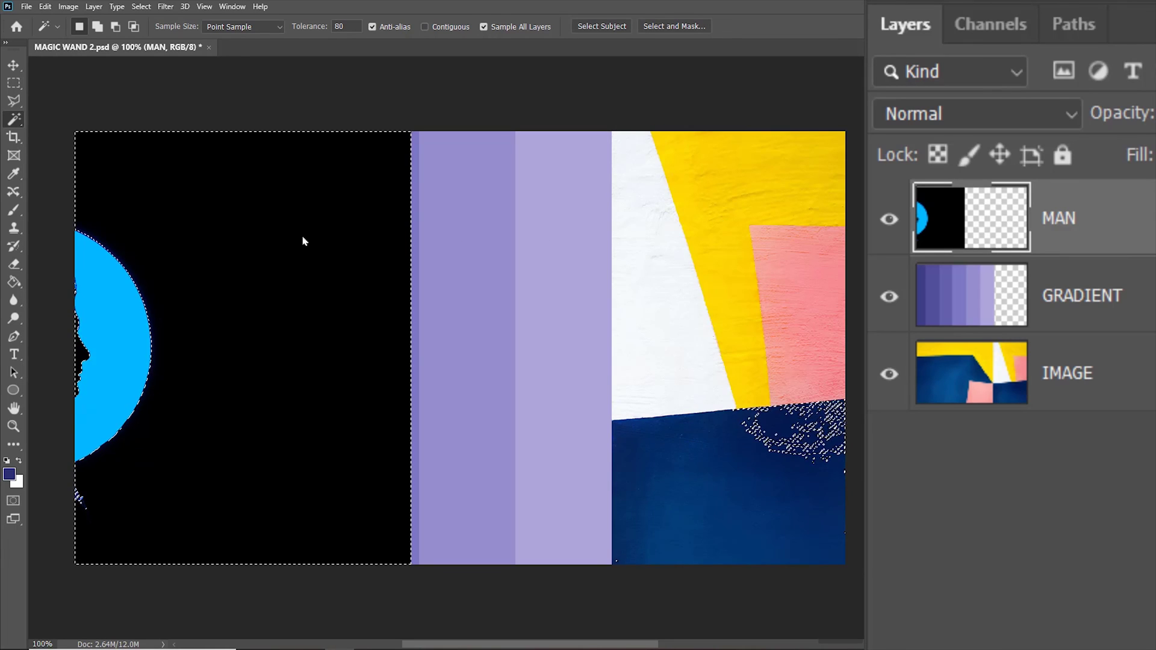